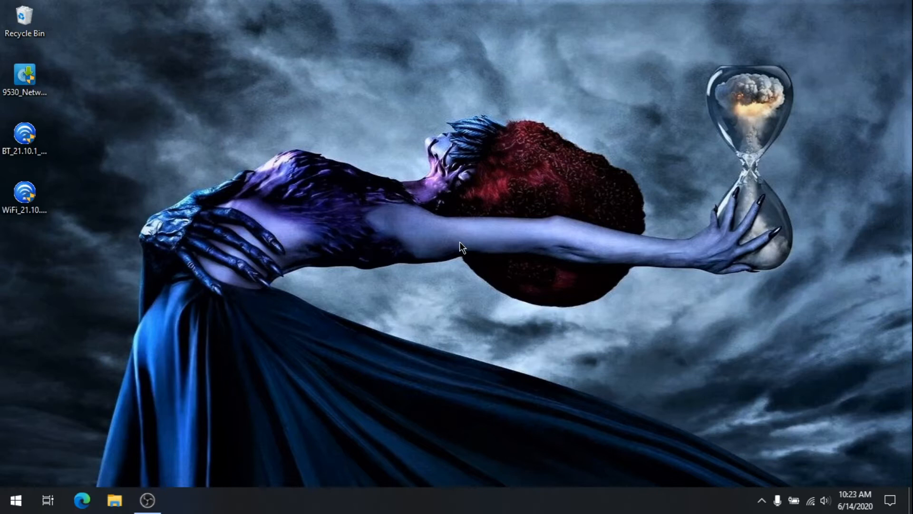
Step: Run msconfig and open the advanced boot options for the Windows 10 installation
{"action": "key", "text": "super+r"}
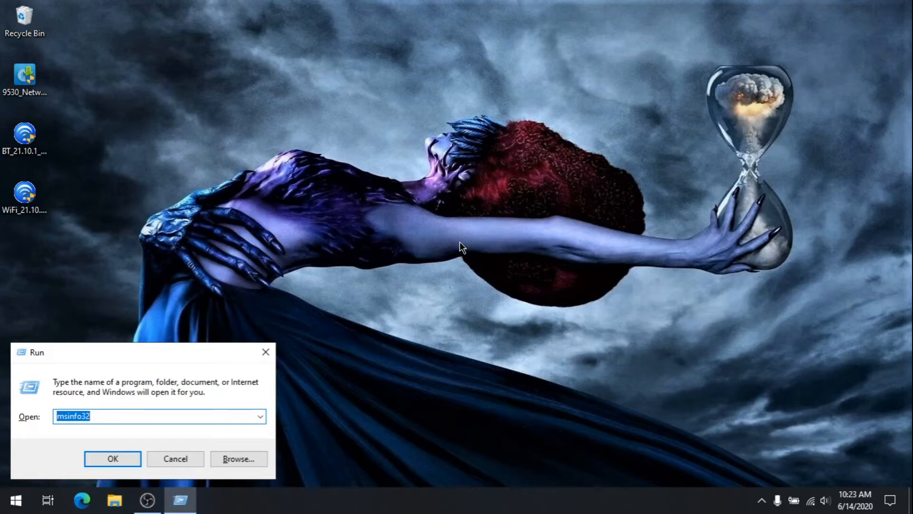
{"action": "type", "text": "msconfig"}
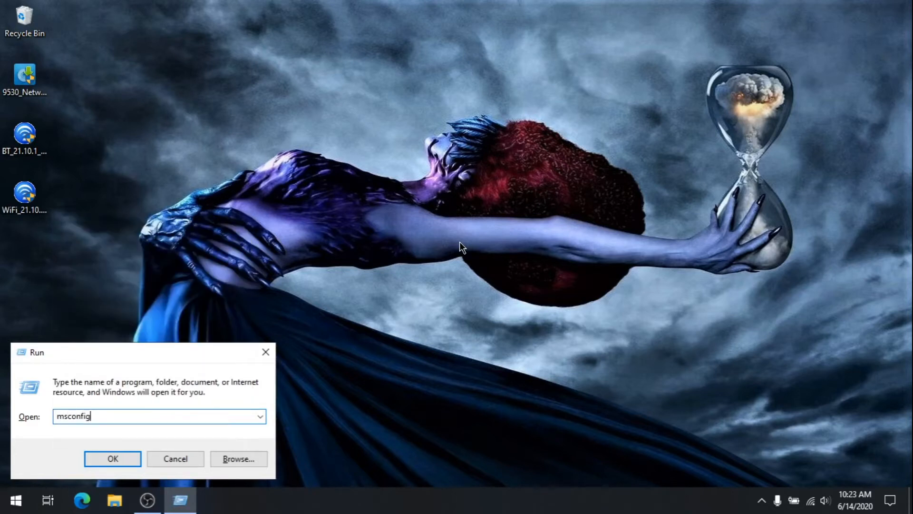
{"action": "key", "text": "Return"}
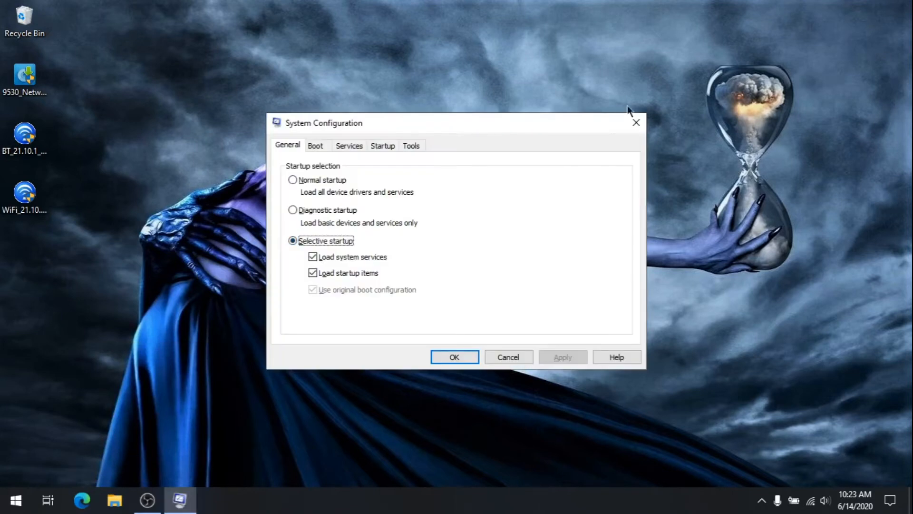
{"action": "left_click", "coordinate": [320, 145]}
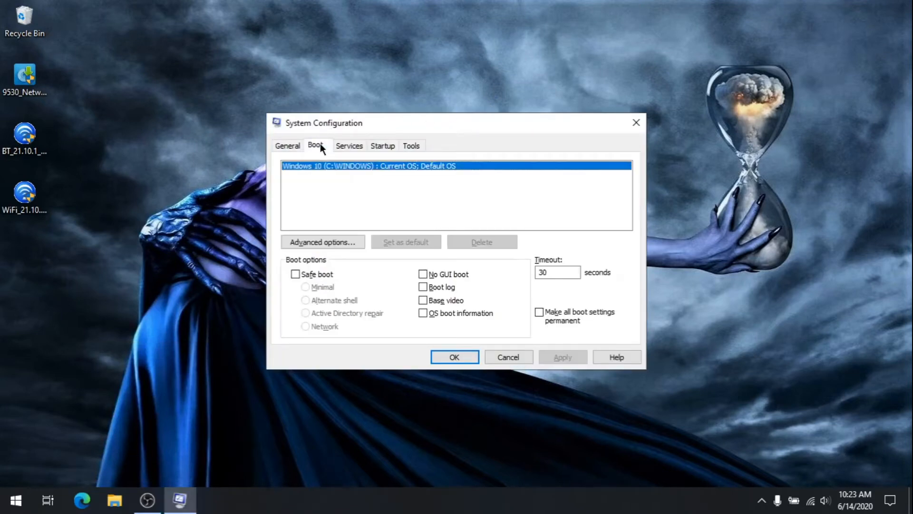
{"action": "left_click", "coordinate": [322, 242]}
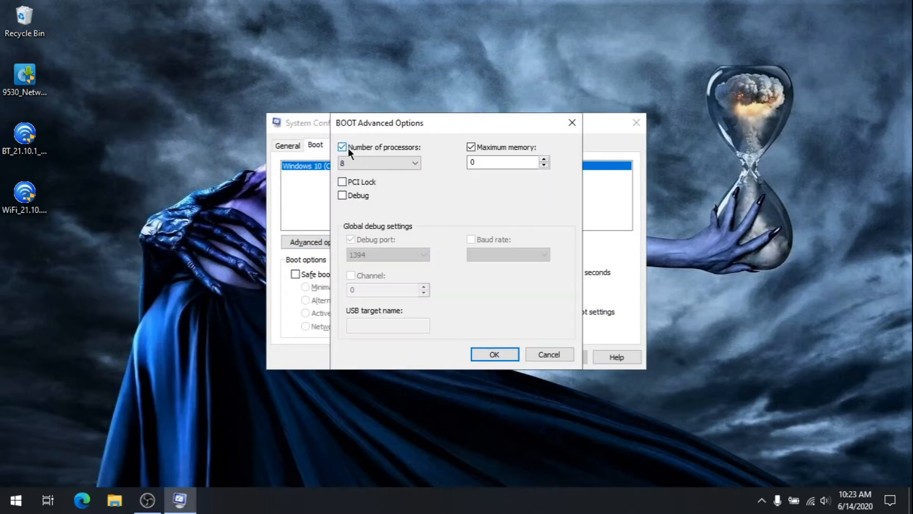
Step: Set the number of boot processors to 8 with Maximum memory enabled, and accept the advanced boot options
{"action": "left_click", "coordinate": [417, 163]}
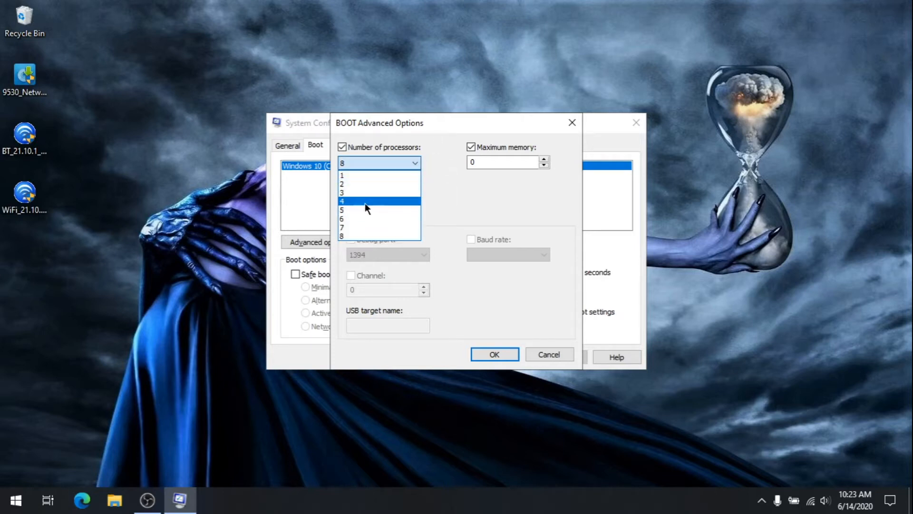
{"action": "left_click", "coordinate": [368, 143]}
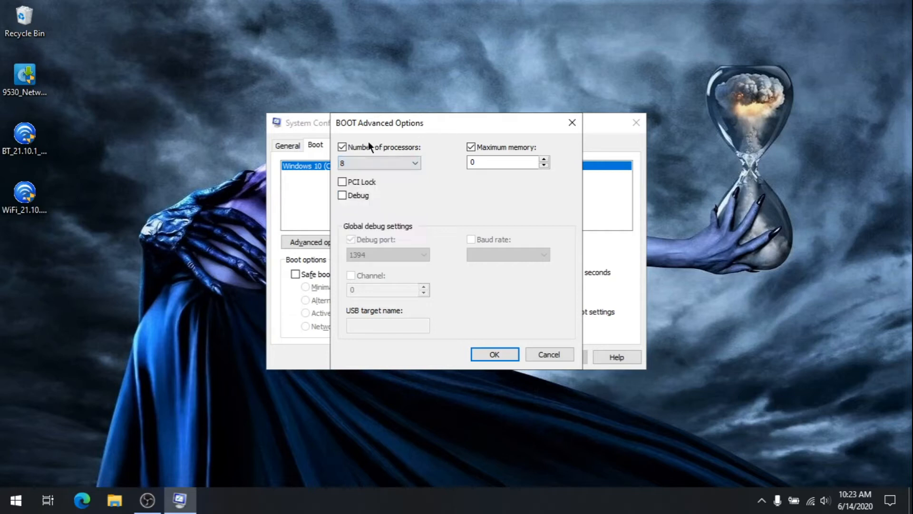
{"action": "left_click", "coordinate": [342, 146]}
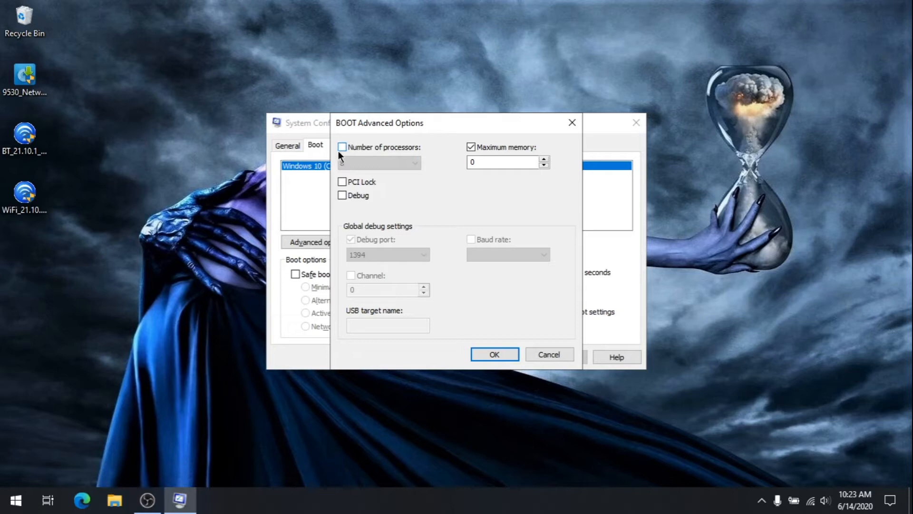
{"action": "left_click", "coordinate": [339, 147]}
{"action": "left_click", "coordinate": [419, 162]}
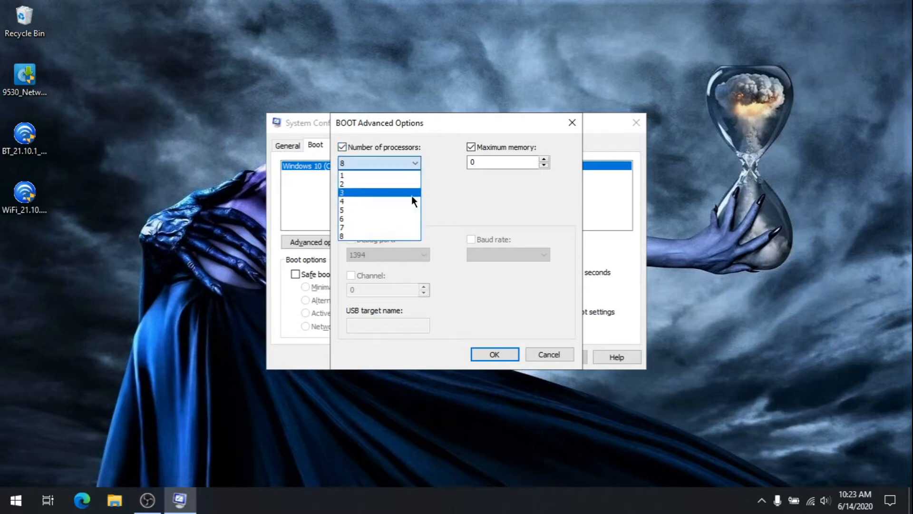
{"action": "left_click", "coordinate": [392, 235]}
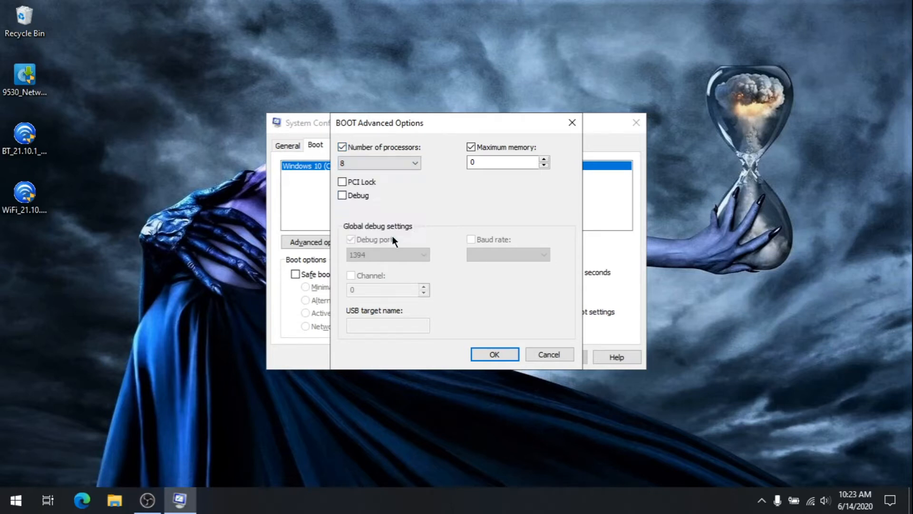
{"action": "left_click", "coordinate": [472, 147]}
{"action": "left_click", "coordinate": [472, 146]}
{"action": "left_click", "coordinate": [496, 354]}
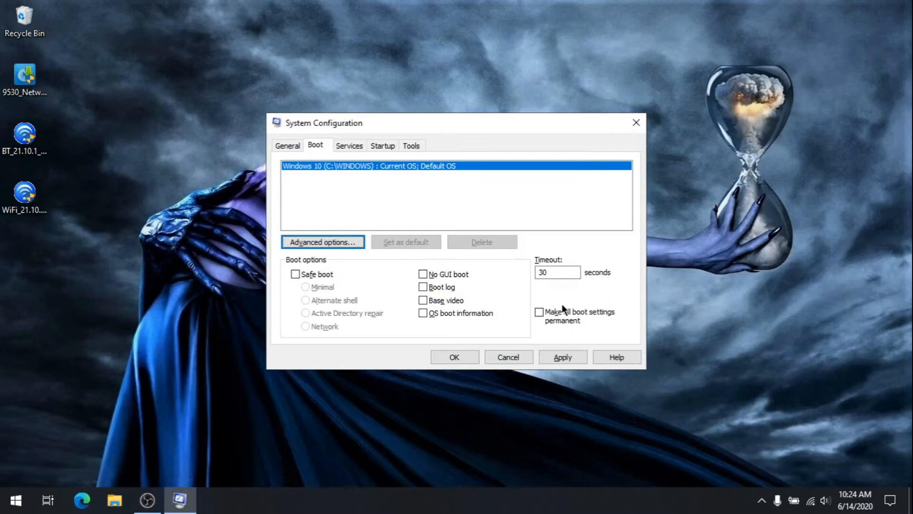
Step: Make all boot settings permanent, apply and confirm the changes, and close System Configuration
{"action": "left_click", "coordinate": [538, 312]}
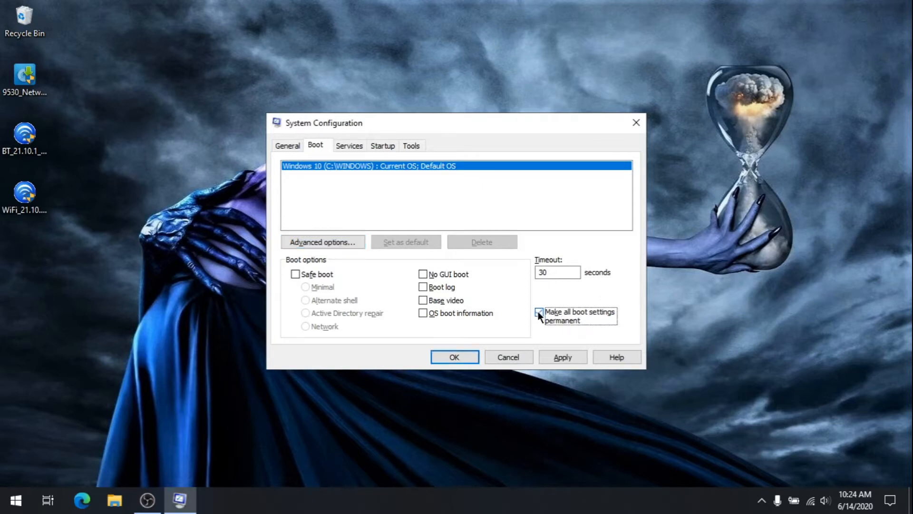
{"action": "left_click", "coordinate": [558, 357]}
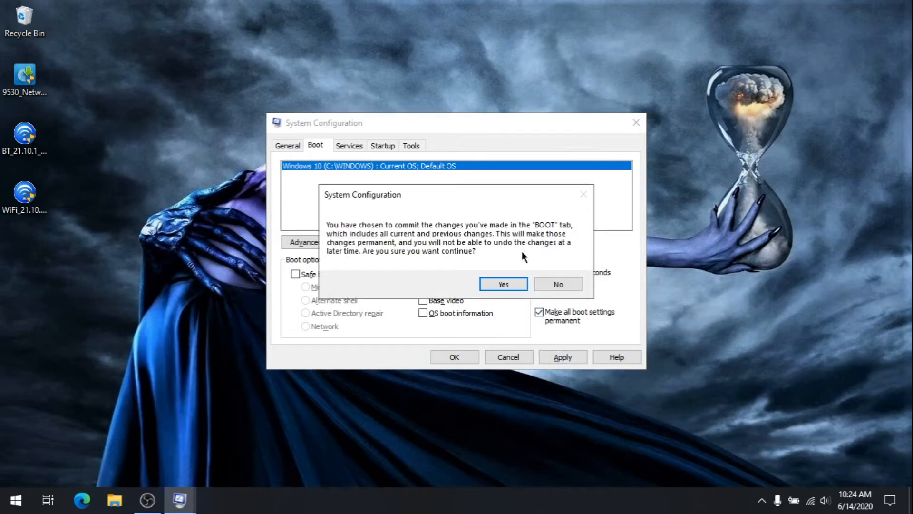
{"action": "left_click", "coordinate": [507, 282]}
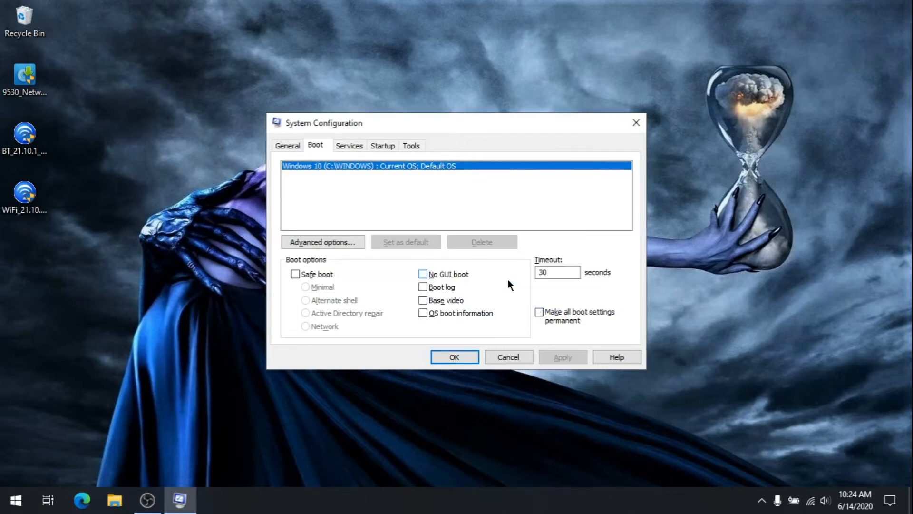
{"action": "left_click", "coordinate": [452, 355]}
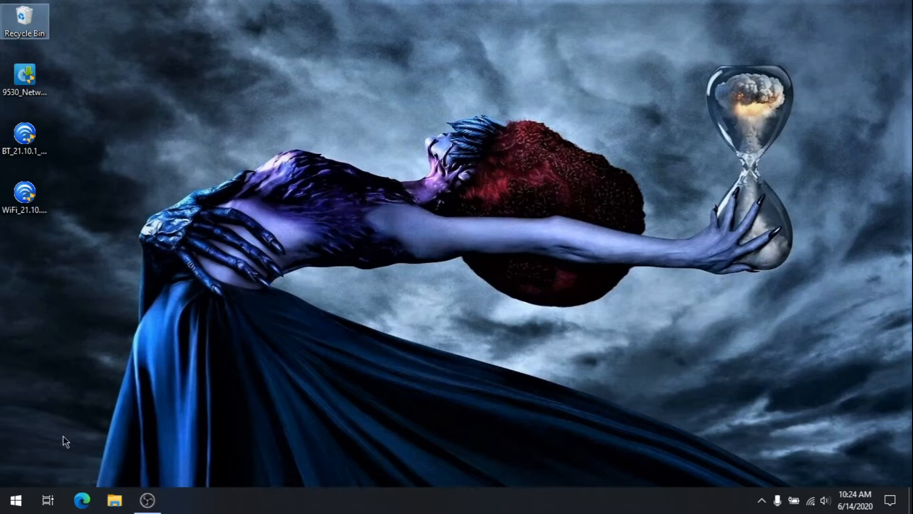
Step: Open Control Panel and go to the System page within System and Security
{"action": "left_click", "coordinate": [16, 499]}
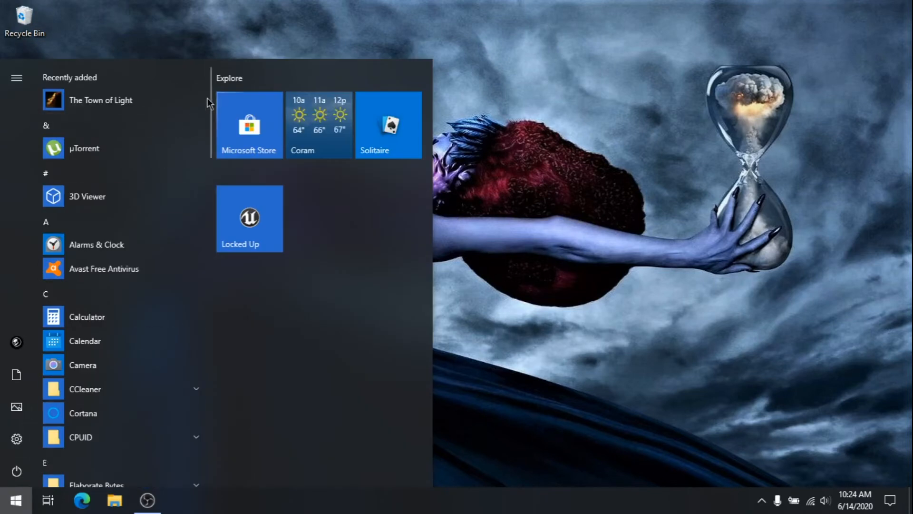
{"action": "left_click_drag", "start_coordinate": [207, 97], "coordinate": [199, 409]}
{"action": "left_click", "coordinate": [155, 352]}
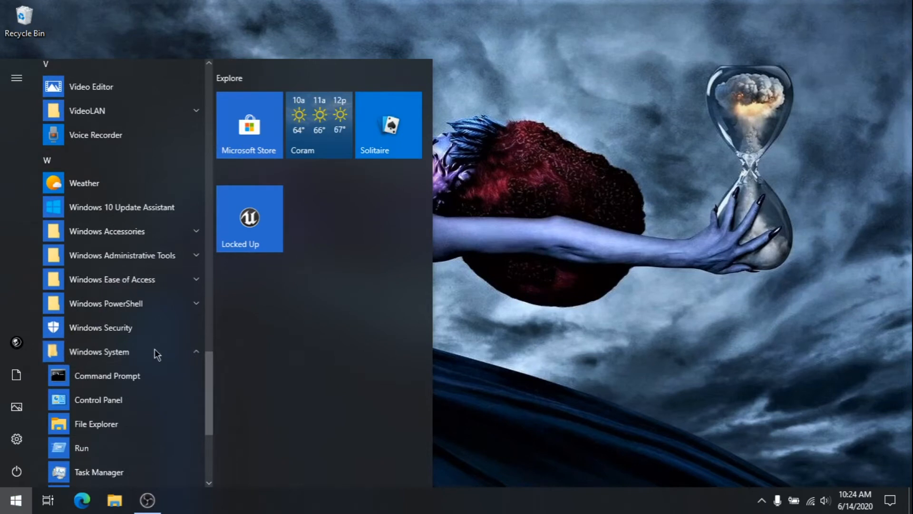
{"action": "left_click", "coordinate": [123, 400]}
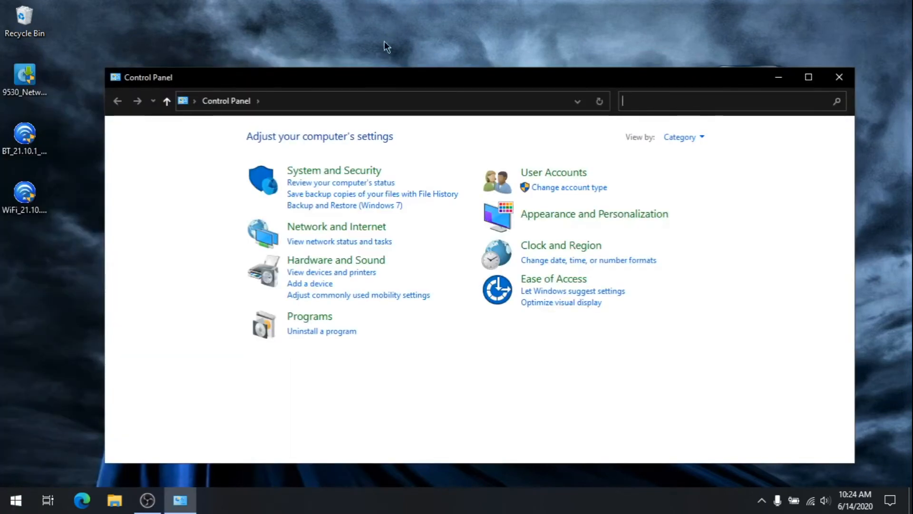
{"action": "left_click", "coordinate": [370, 172]}
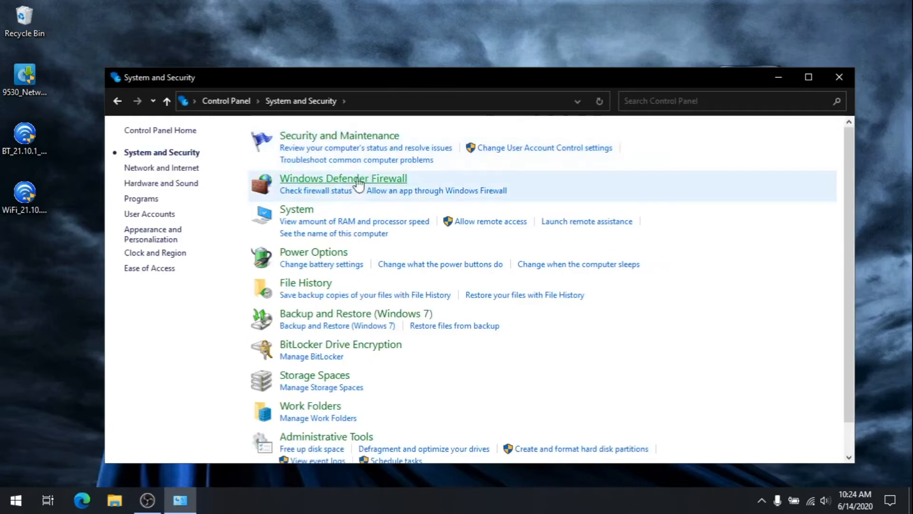
{"action": "left_click", "coordinate": [296, 214]}
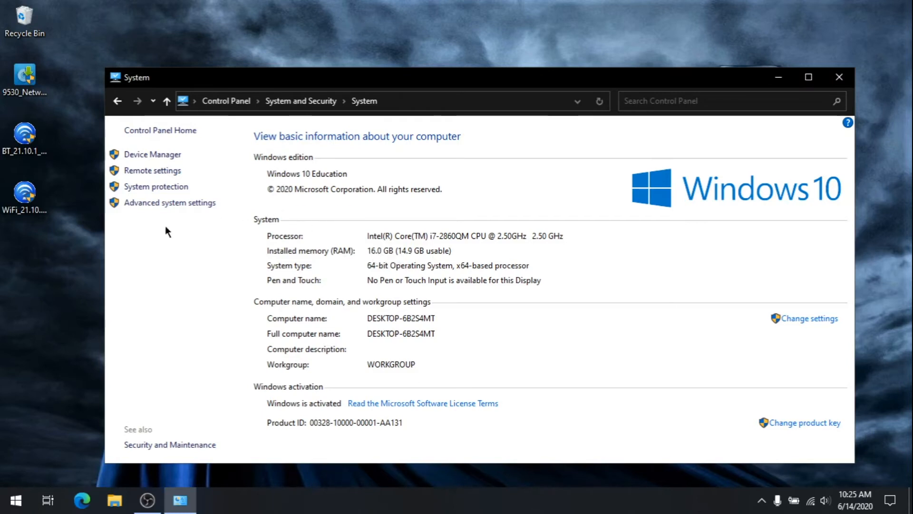
Step: In the advanced virtual memory settings, turn off automatic paging file management and choose a custom size for drive C:
{"action": "left_click", "coordinate": [143, 208]}
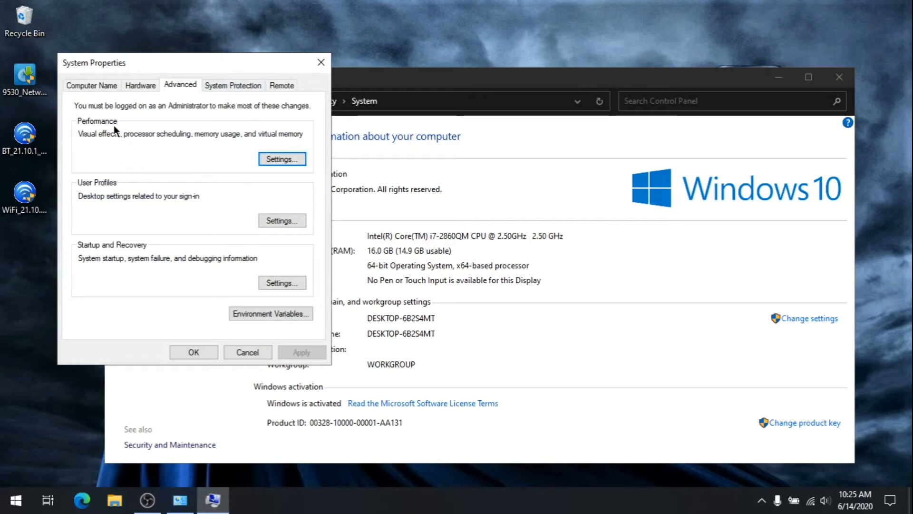
{"action": "left_click", "coordinate": [269, 160]}
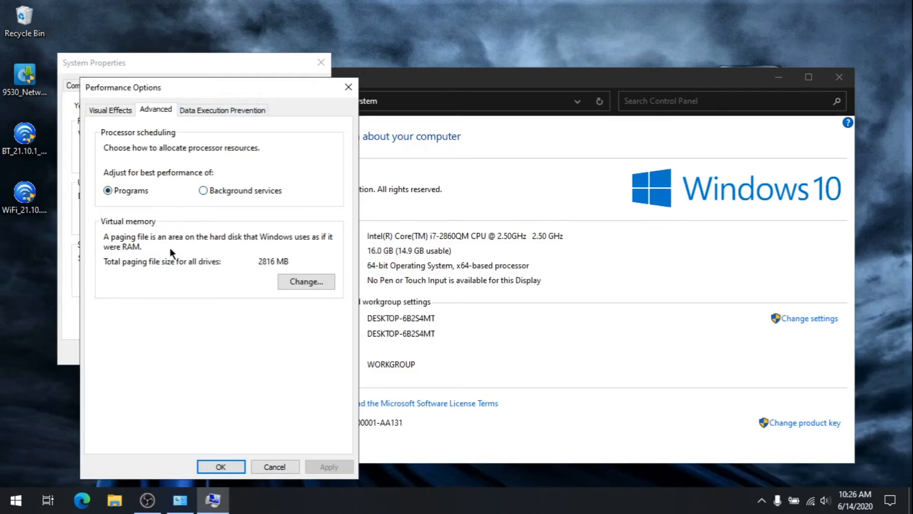
{"action": "left_click", "coordinate": [291, 281]}
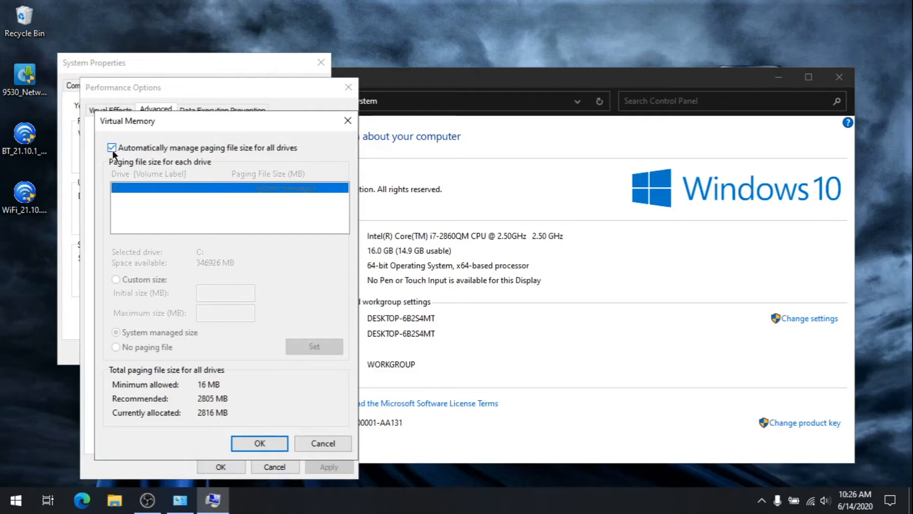
{"action": "left_click", "coordinate": [112, 148]}
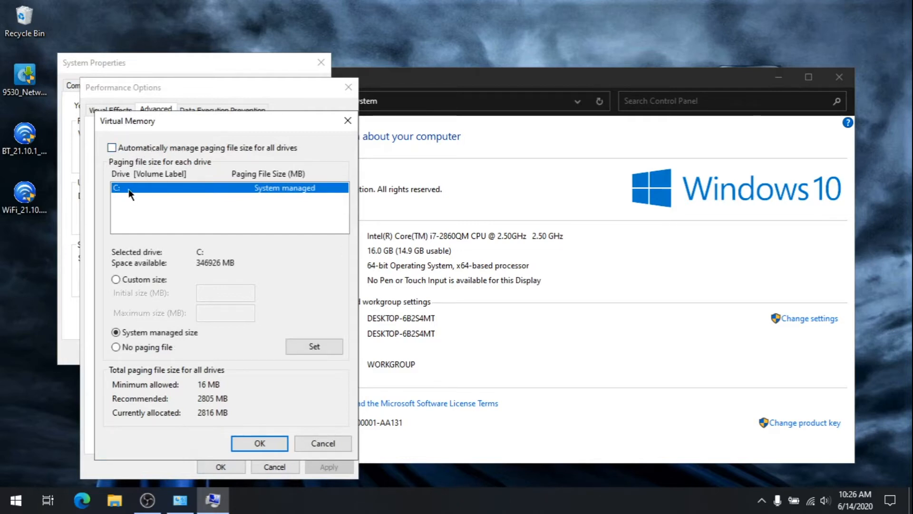
{"action": "left_click", "coordinate": [117, 279]}
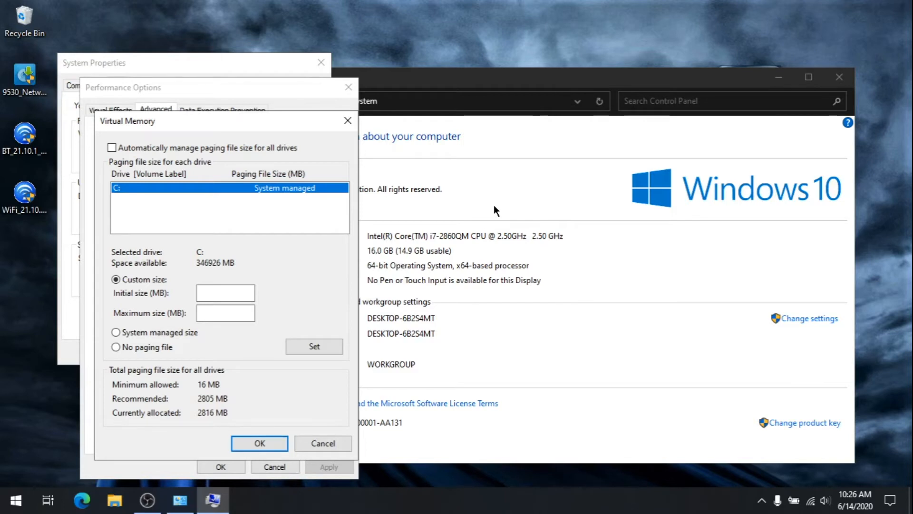
Step: Run calc.exe and move Calculator clear of the Virtual Memory dialog and the installed memory information
{"action": "key", "text": "super+r"}
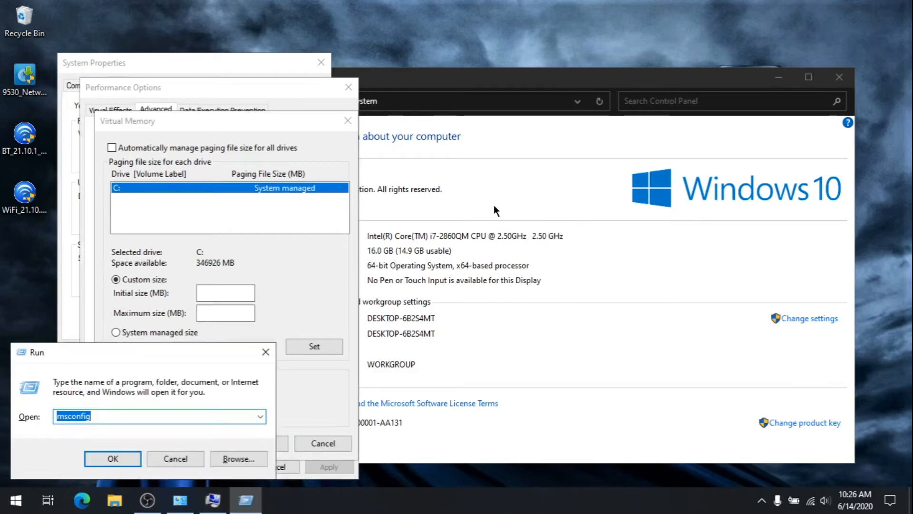
{"action": "type", "text": "calc"}
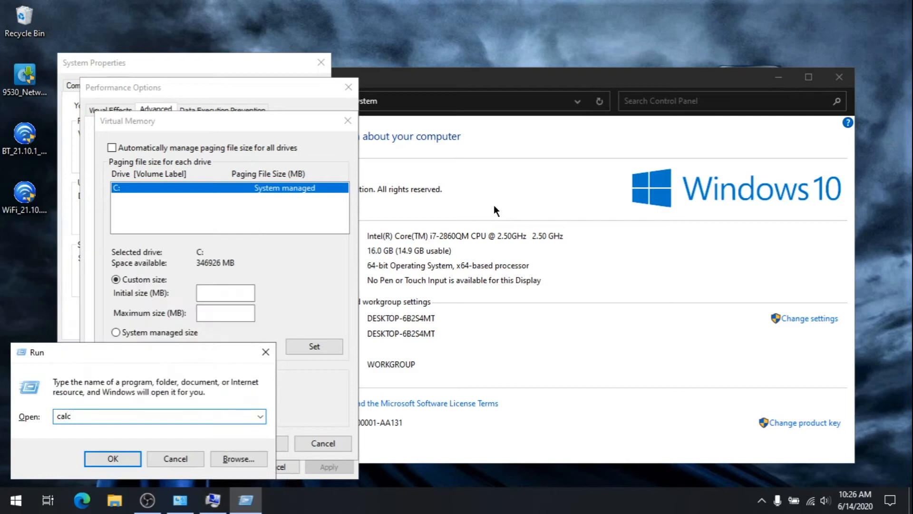
{"action": "type", "text": ".exe"}
{"action": "key", "text": "Return"}
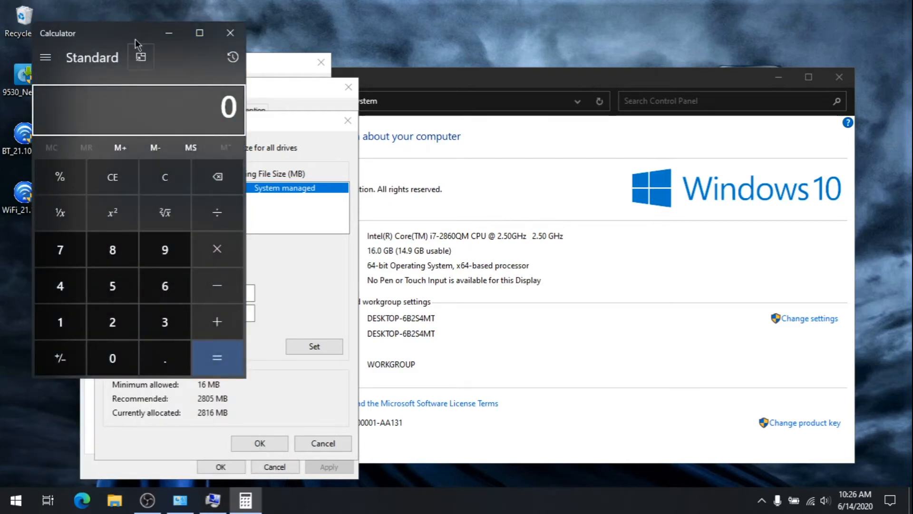
{"action": "left_click_drag", "start_coordinate": [122, 33], "coordinate": [672, 57]}
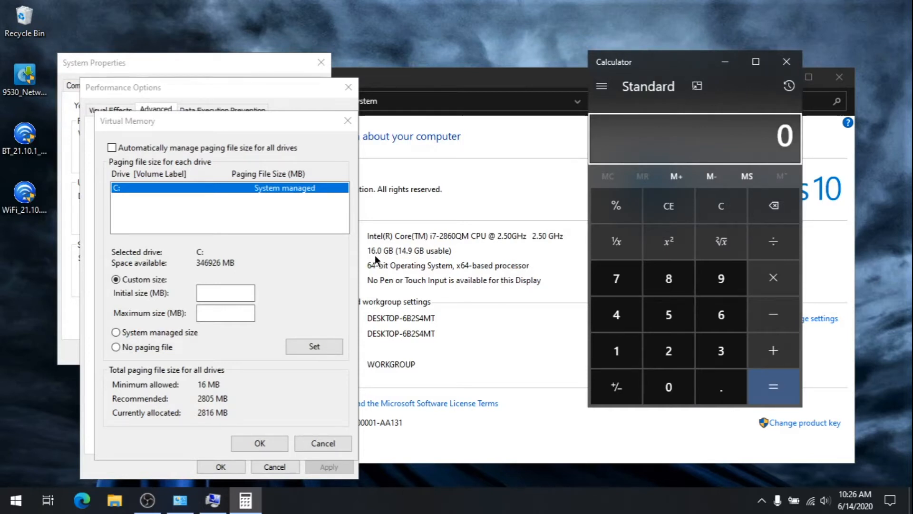
Step: Calculate 1024 × 24 in Calculator to get the paging file size in megabytes
{"action": "left_click", "coordinate": [626, 355]}
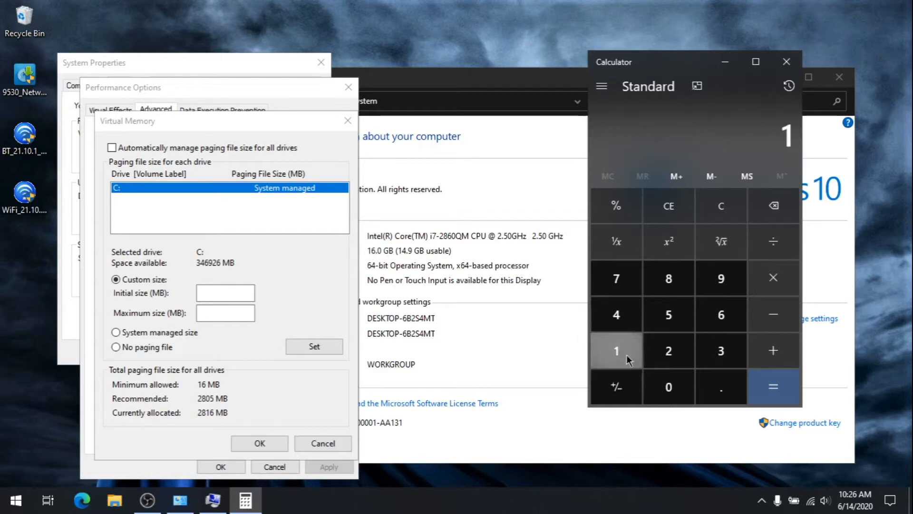
{"action": "left_click", "coordinate": [669, 387]}
{"action": "left_click", "coordinate": [669, 350]}
{"action": "left_click", "coordinate": [616, 315]}
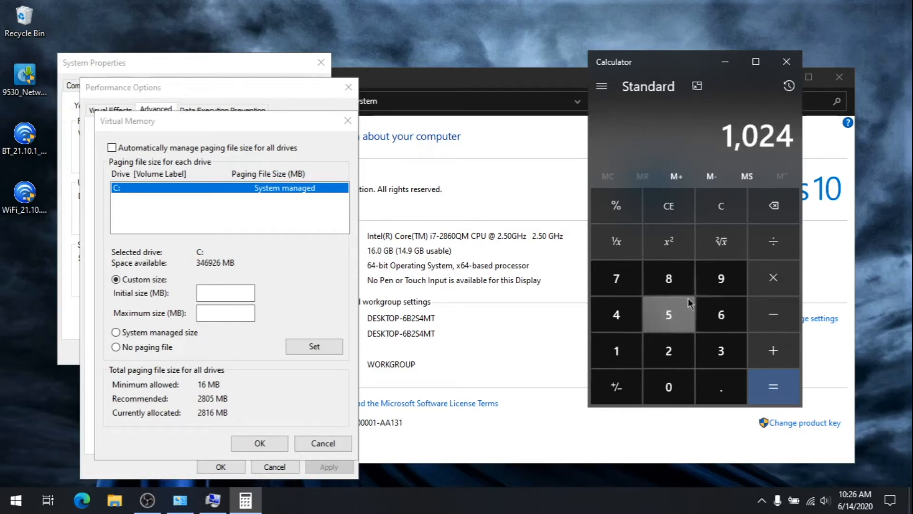
{"action": "left_click", "coordinate": [783, 279]}
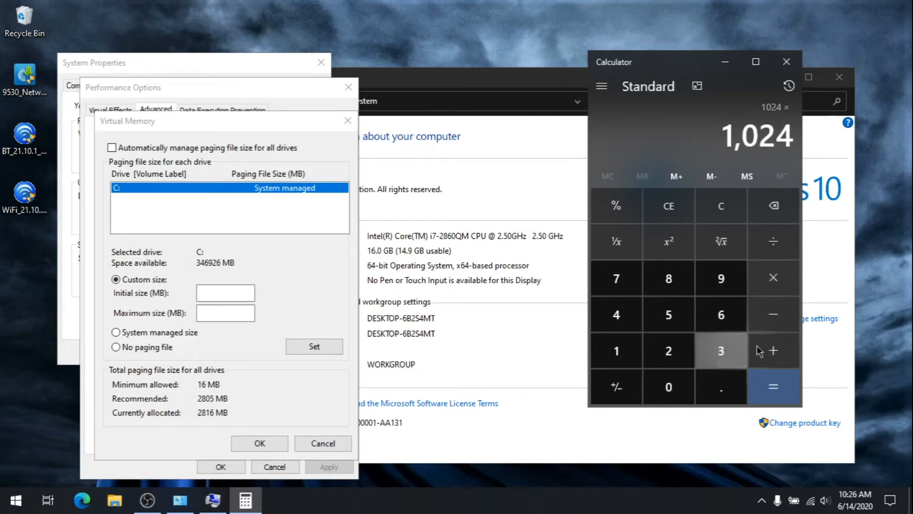
{"action": "left_click", "coordinate": [645, 342]}
{"action": "left_click", "coordinate": [618, 315]}
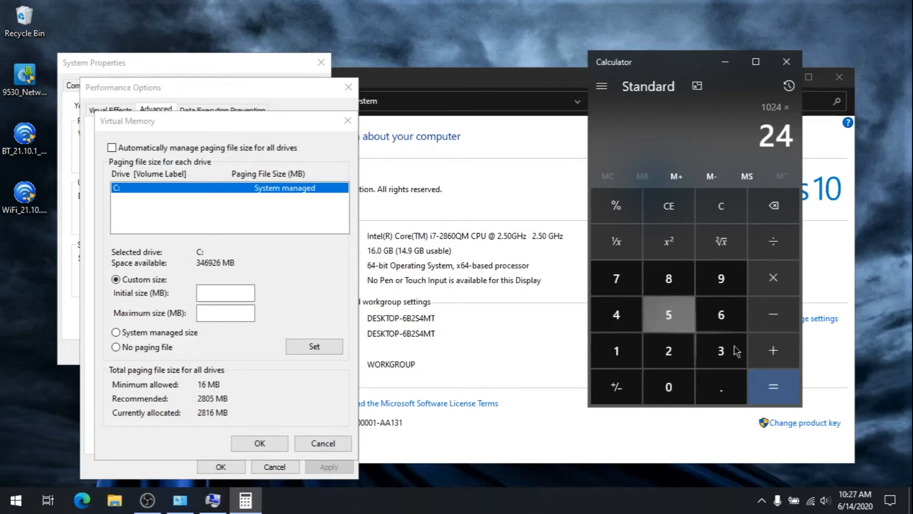
{"action": "left_click", "coordinate": [784, 398]}
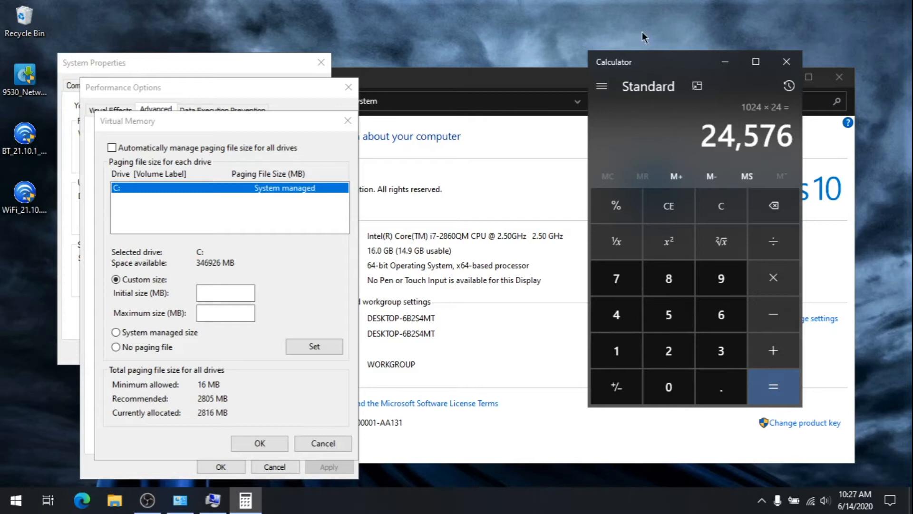
Step: Set the custom paging file's initial and maximum size for drive C: to 24576 MB, and accept the virtual memory change
{"action": "left_click", "coordinate": [228, 290]}
{"action": "type", "text": "24576"}
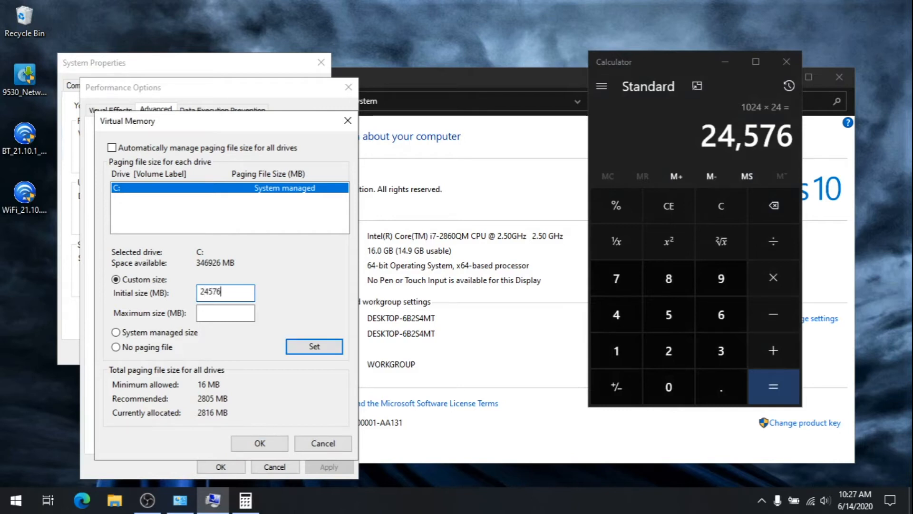
{"action": "left_click", "coordinate": [223, 313]}
{"action": "type", "text": "24576"}
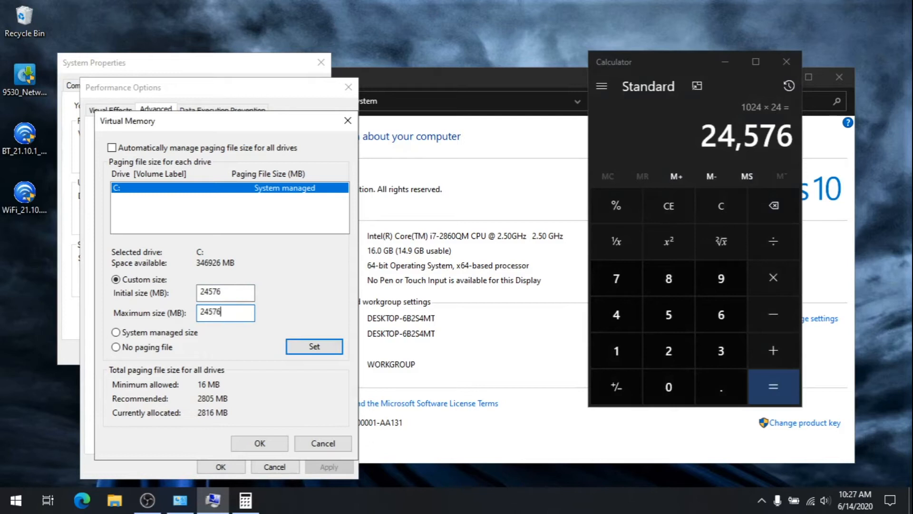
{"action": "left_click", "coordinate": [319, 344]}
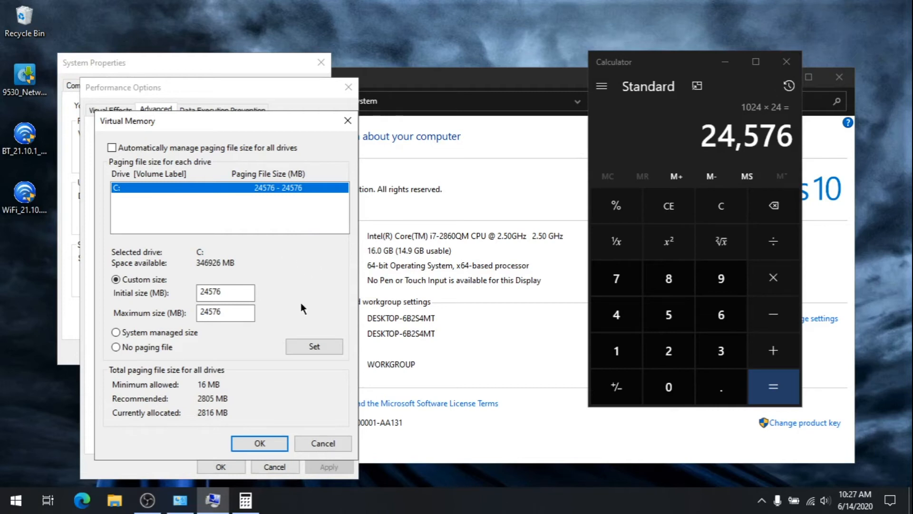
{"action": "left_click", "coordinate": [271, 446]}
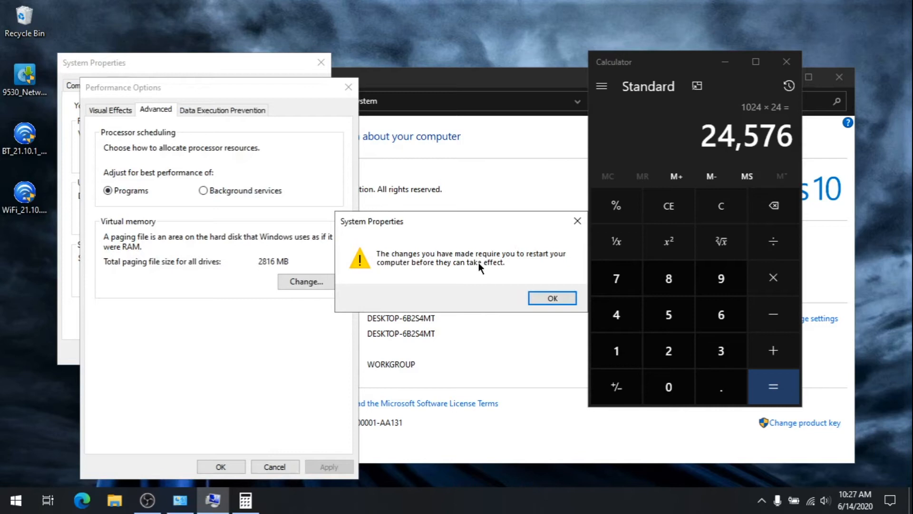
{"action": "left_click", "coordinate": [546, 296]}
Step: Confirm the performance and system property settings, postpone the restart, and close Calculator and the System window
{"action": "left_click", "coordinate": [330, 466]}
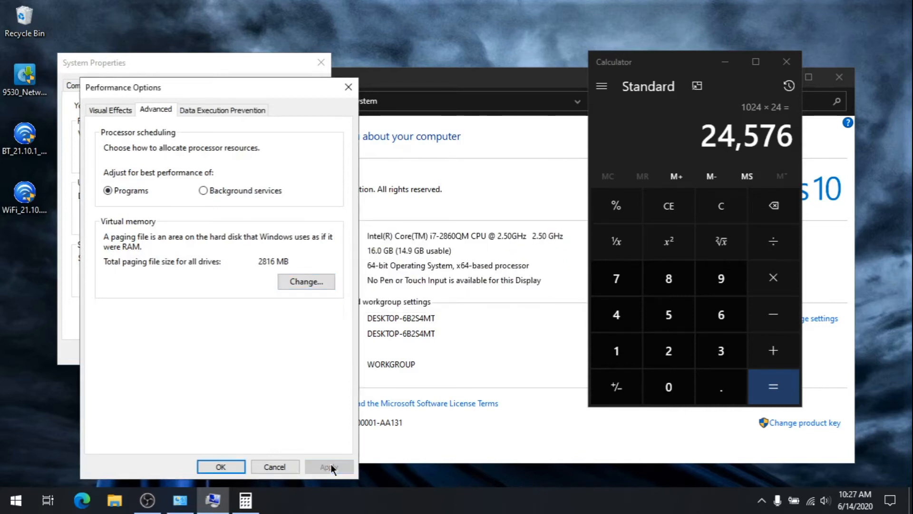
{"action": "left_click", "coordinate": [215, 468]}
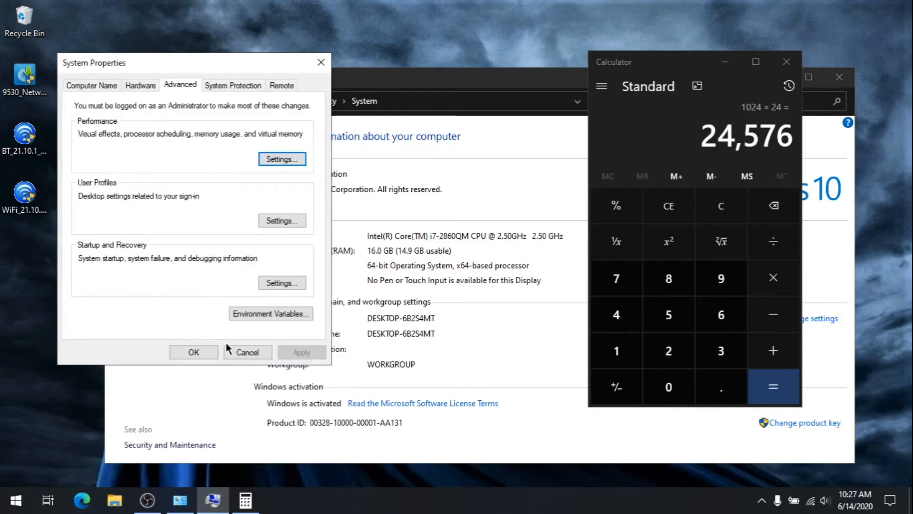
{"action": "left_click", "coordinate": [193, 352]}
{"action": "left_click", "coordinate": [798, 61]}
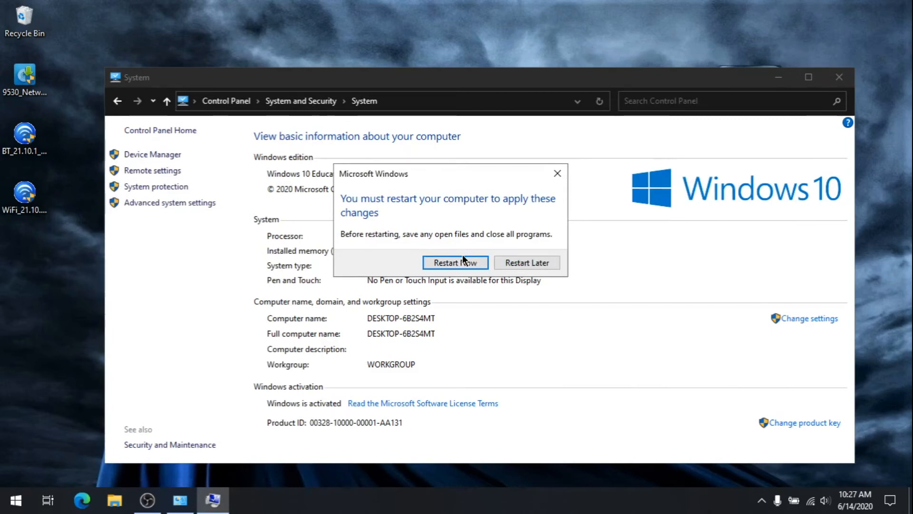
{"action": "left_click", "coordinate": [530, 263]}
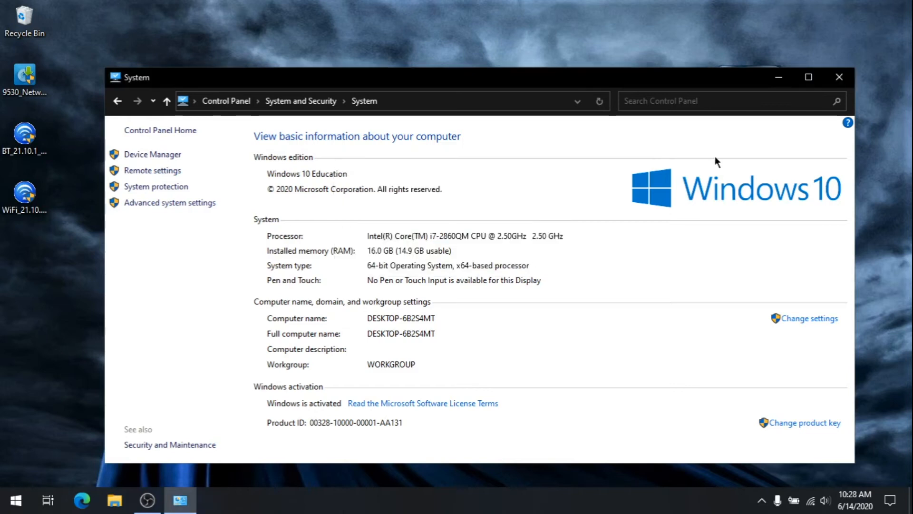
{"action": "left_click", "coordinate": [840, 77]}
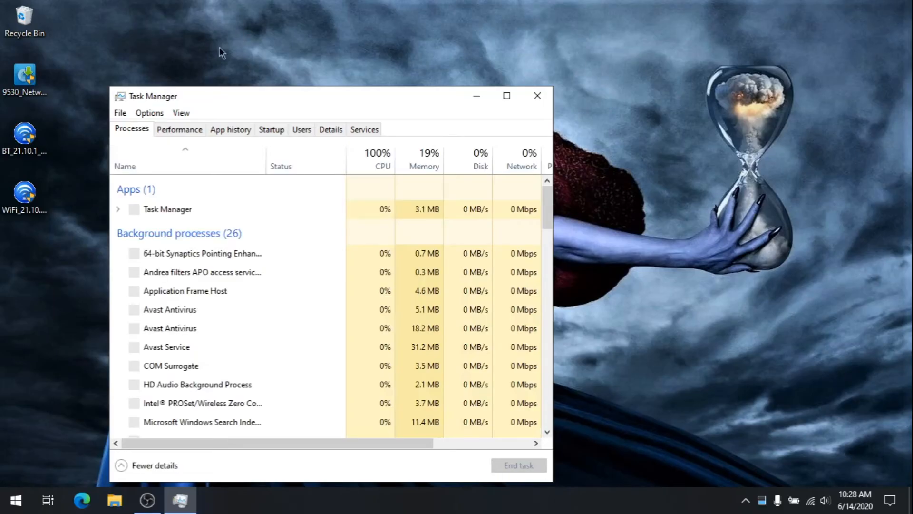
Step: Examine the status and startup impact of all startup programs in Task Manager, and close it
{"action": "left_click", "coordinate": [269, 128]}
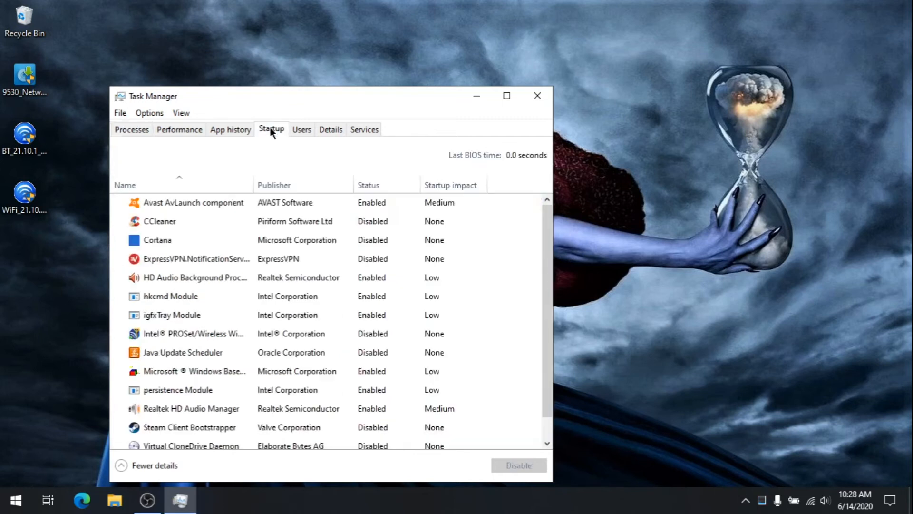
{"action": "mouse_move", "coordinate": [550, 215]}
{"action": "left_mouse_down"}
{"action": "mouse_move", "coordinate": [550, 224]}
{"action": "mouse_move", "coordinate": [549, 216]}
{"action": "left_mouse_up"}
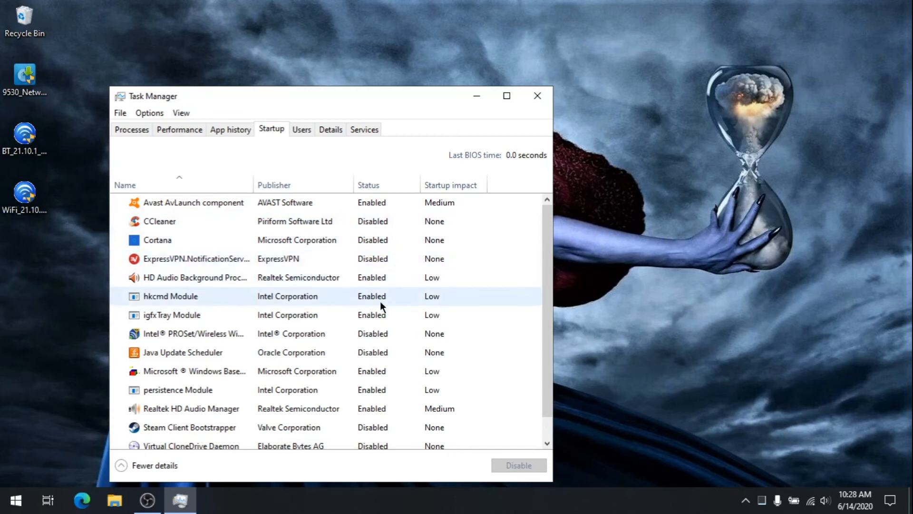
{"action": "scroll", "coordinate": [541, 266], "scroll_direction": "down", "scroll_amount": 1}
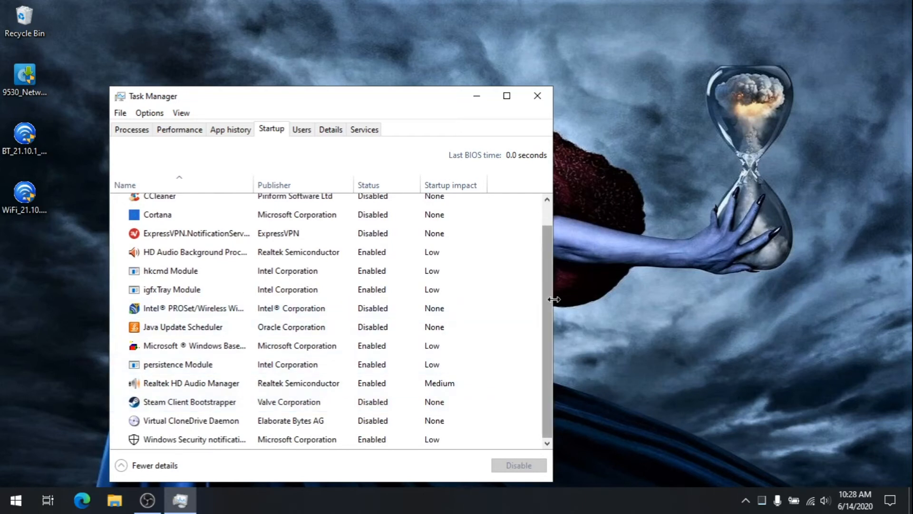
{"action": "left_click_drag", "start_coordinate": [545, 286], "coordinate": [541, 272]}
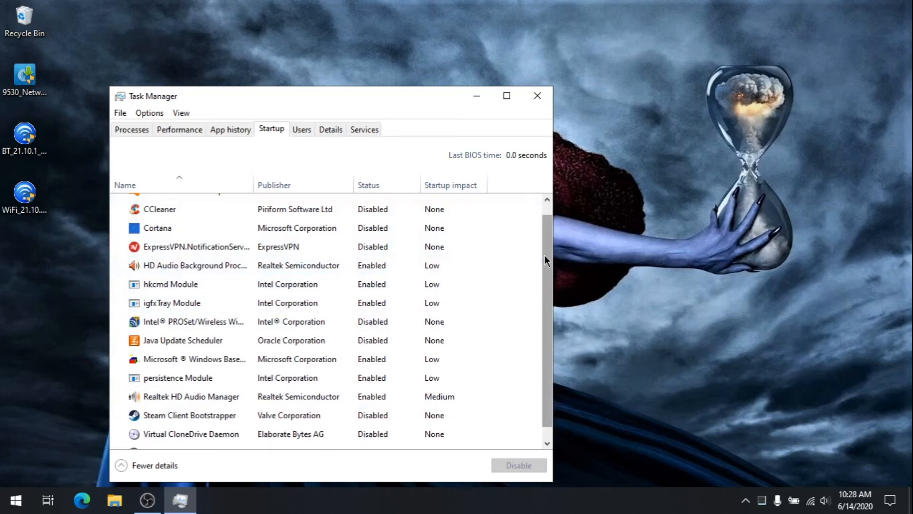
{"action": "left_click_drag", "start_coordinate": [544, 255], "coordinate": [532, 292]}
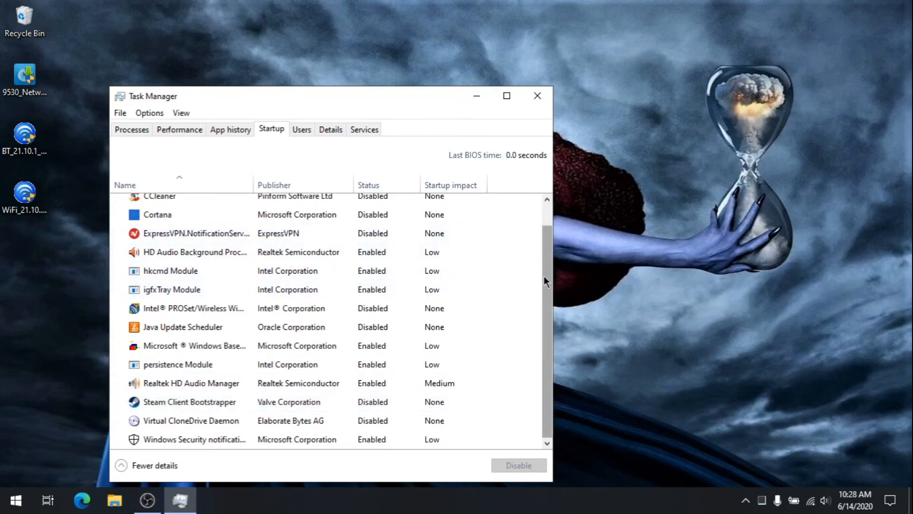
{"action": "left_click_drag", "start_coordinate": [549, 275], "coordinate": [549, 252]}
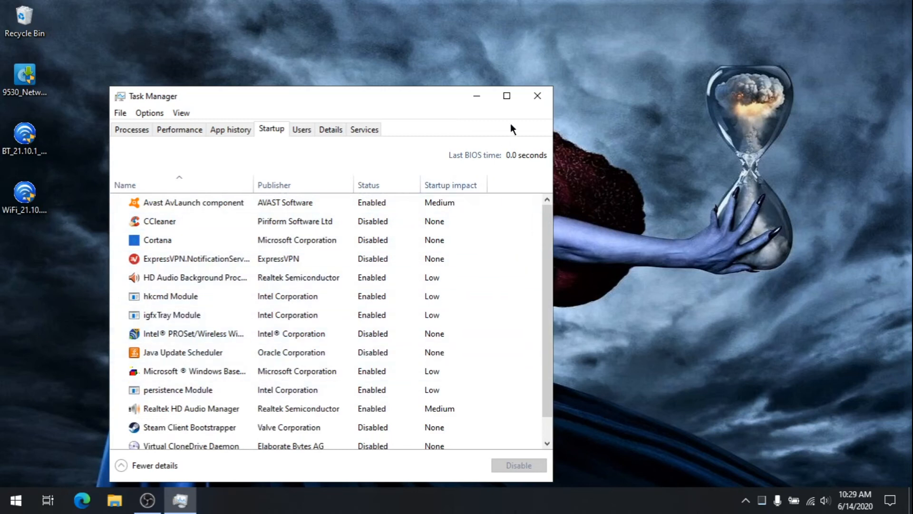
{"action": "left_click", "coordinate": [548, 96]}
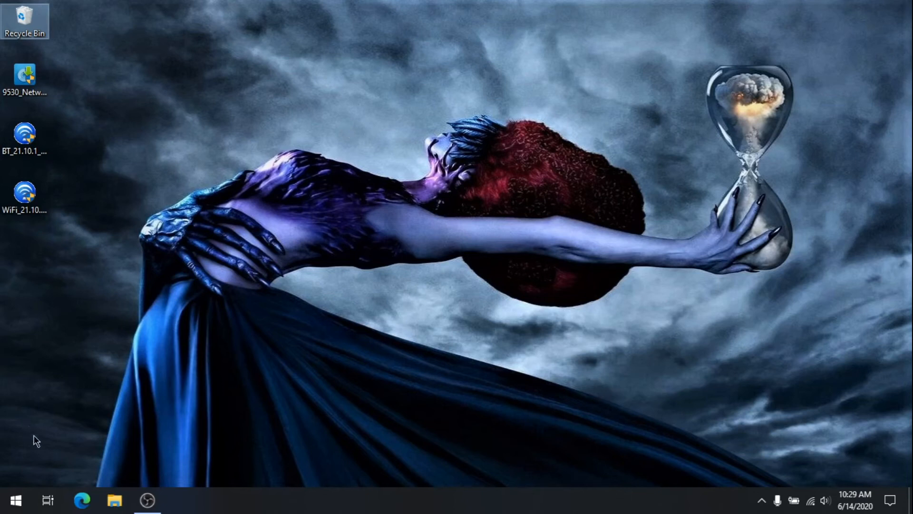
Step: Open Windows Settings and go to the Background apps permissions under Privacy
{"action": "left_click", "coordinate": [17, 500]}
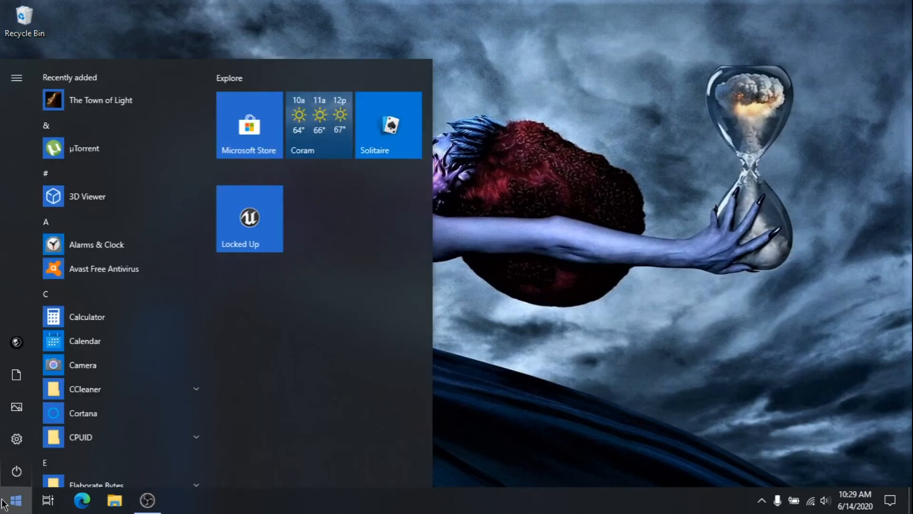
{"action": "left_click", "coordinate": [23, 441]}
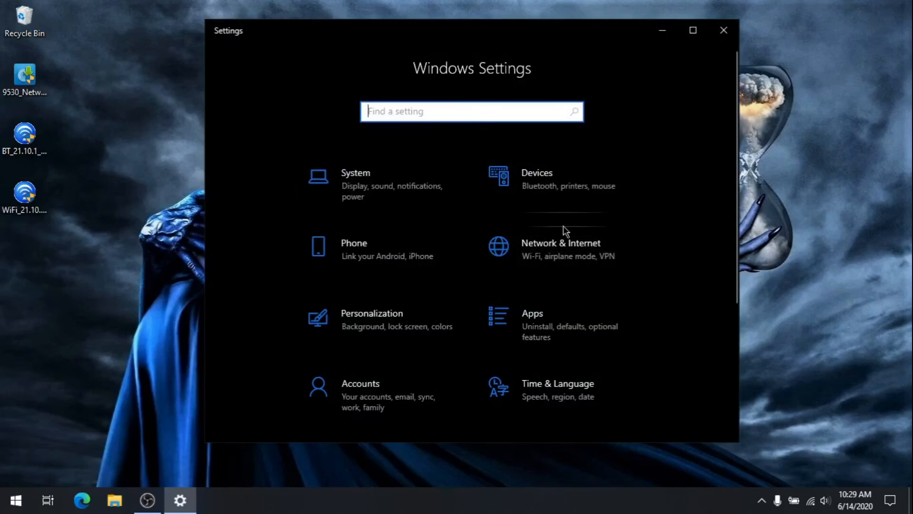
{"action": "scroll", "coordinate": [573, 230], "scroll_direction": "down", "scroll_amount": 4}
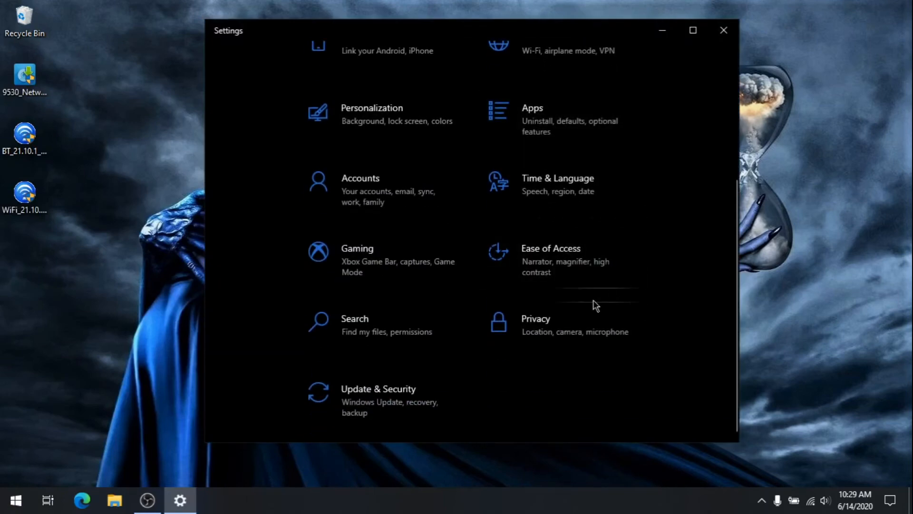
{"action": "left_click", "coordinate": [554, 322]}
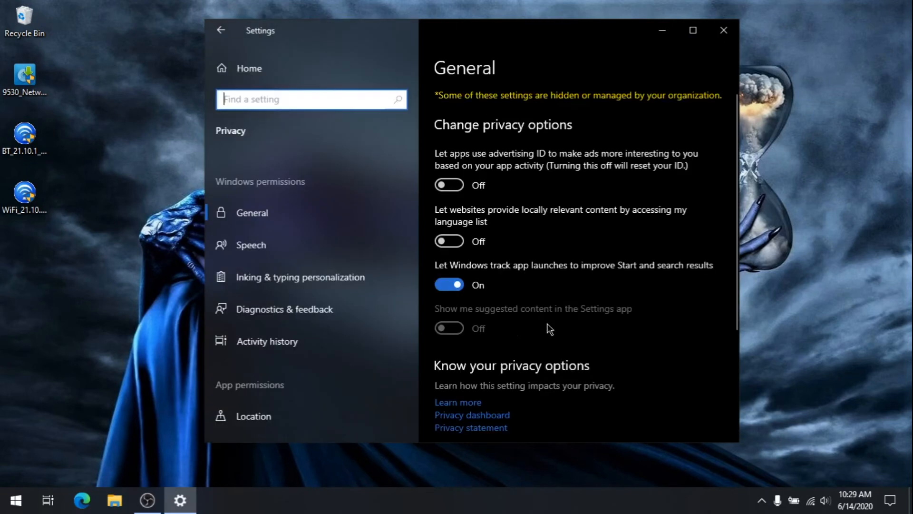
{"action": "scroll", "coordinate": [345, 264], "scroll_direction": "down", "scroll_amount": 5}
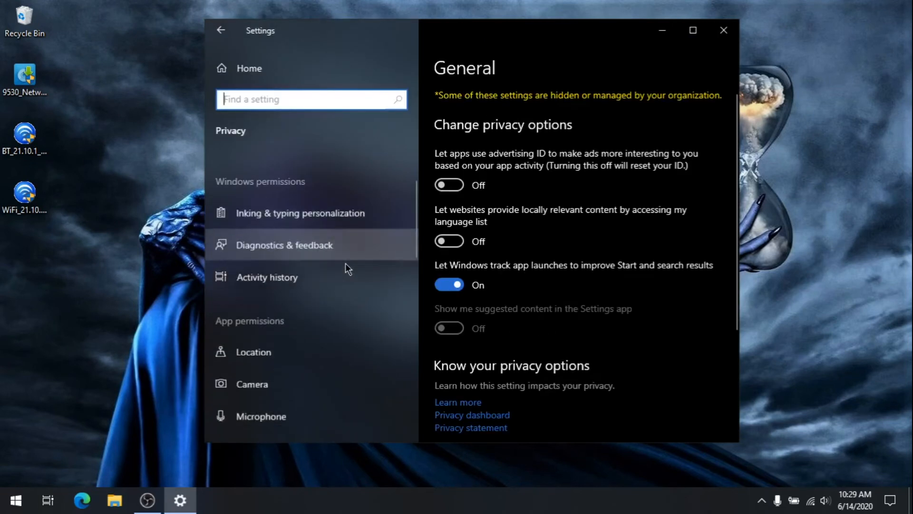
{"action": "scroll", "coordinate": [345, 264], "scroll_direction": "down", "scroll_amount": 8}
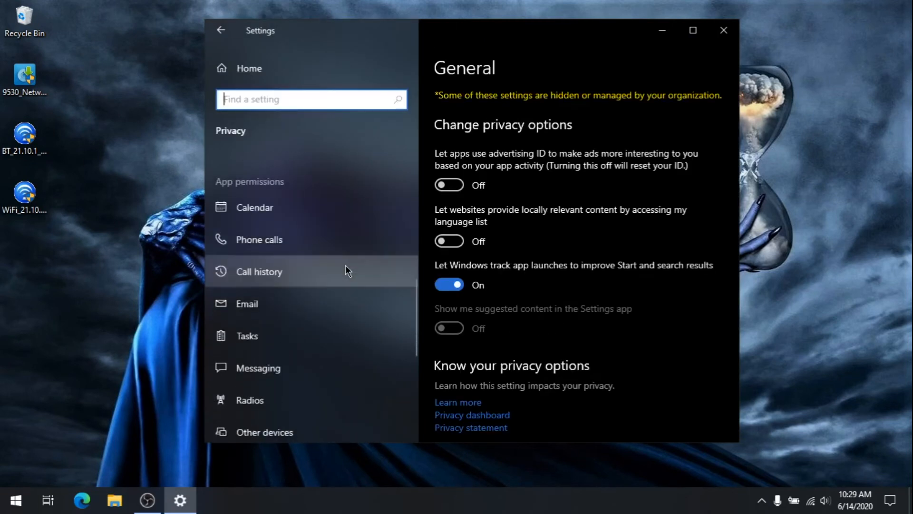
{"action": "scroll", "coordinate": [345, 265], "scroll_direction": "down", "scroll_amount": 2}
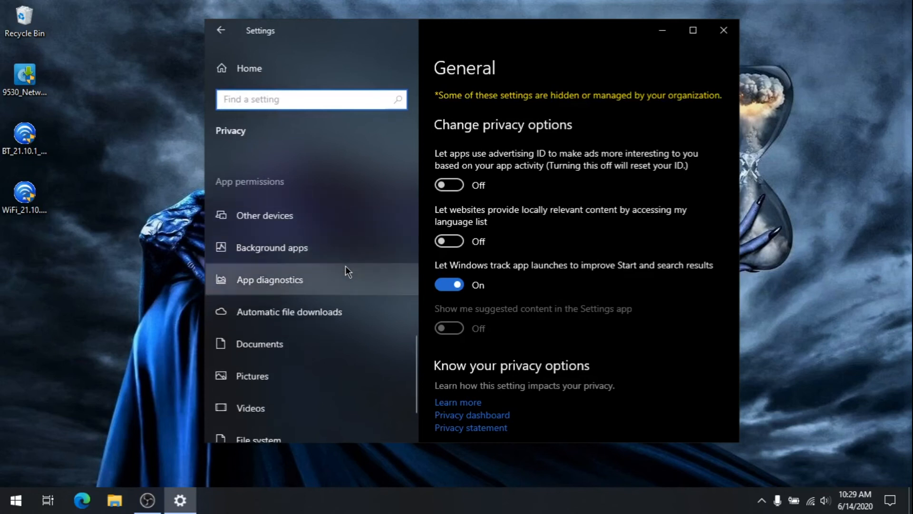
{"action": "left_click", "coordinate": [283, 252]}
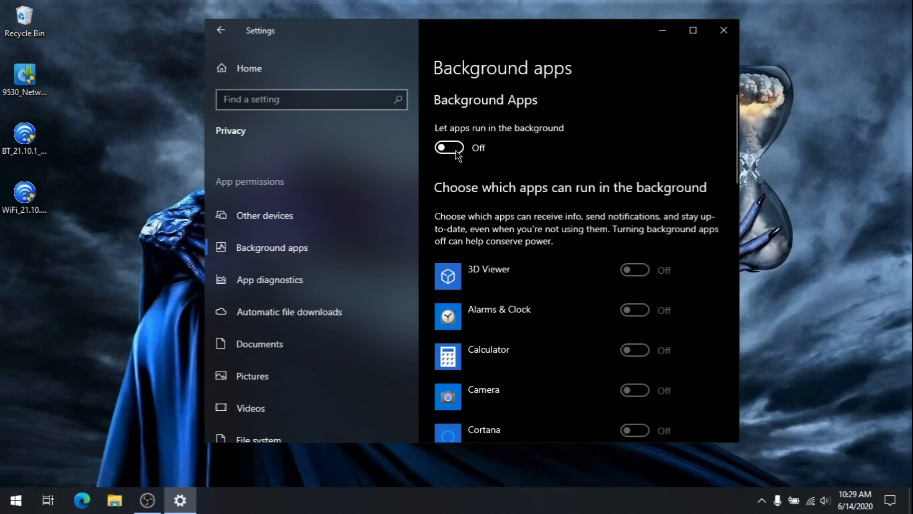
Step: Examine which apps are allowed to run in the background, and close Settings
{"action": "left_click_drag", "start_coordinate": [737, 104], "coordinate": [709, 147]}
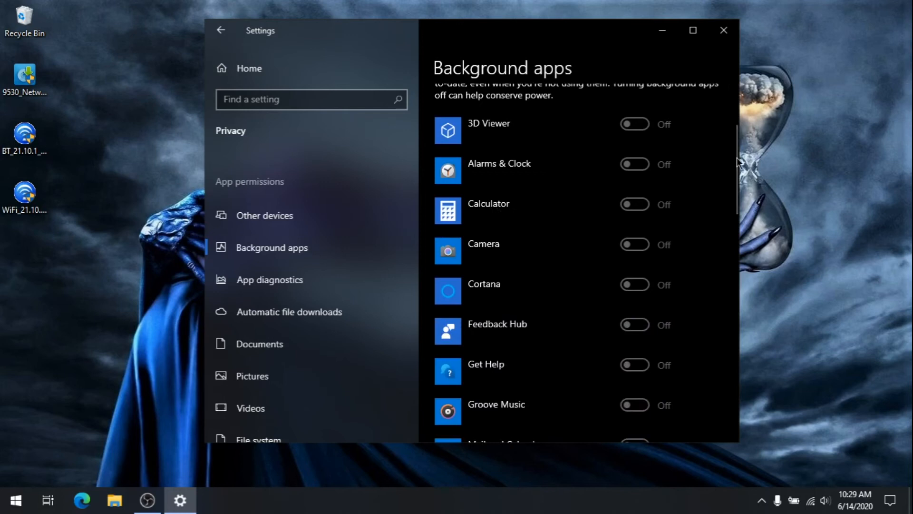
{"action": "left_click_drag", "start_coordinate": [737, 158], "coordinate": [735, 174]}
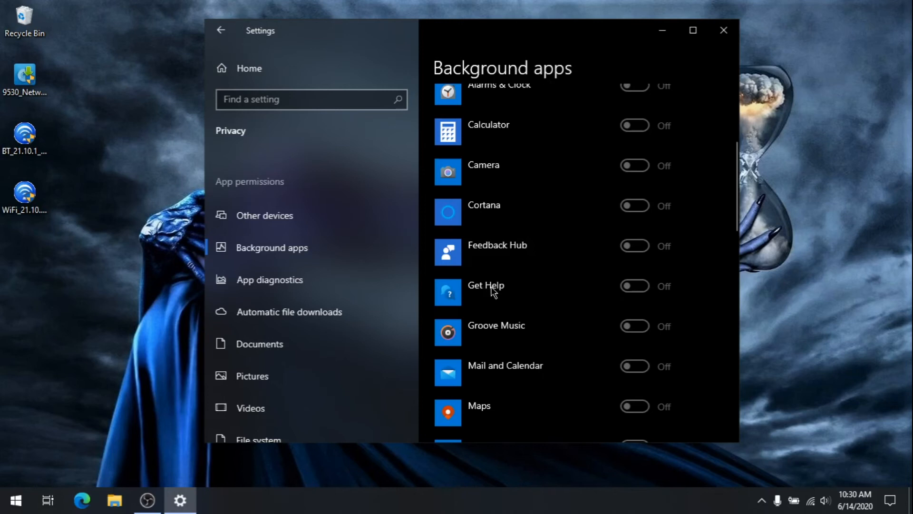
{"action": "left_click", "coordinate": [723, 30]}
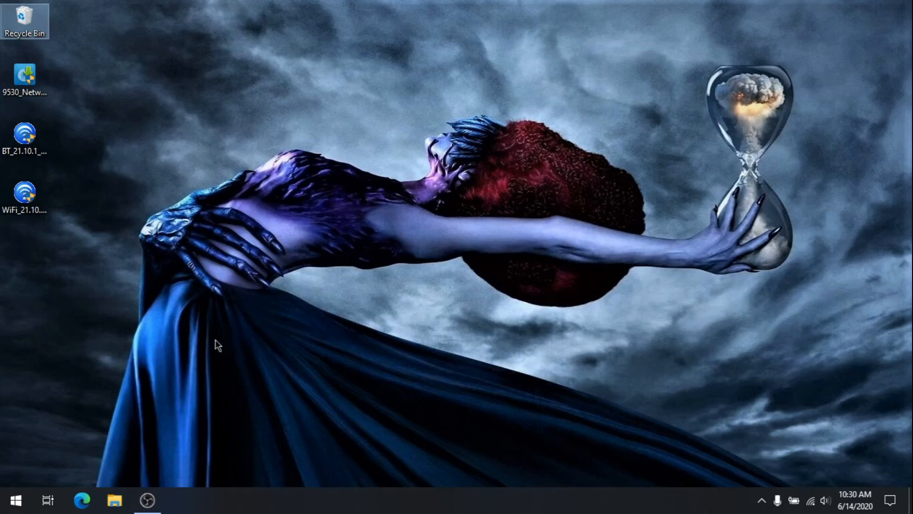
Step: Open Windows Settings and bring up the Advanced Search Indexer Settings from the Searching Windows page under Search
{"action": "left_click", "coordinate": [17, 500]}
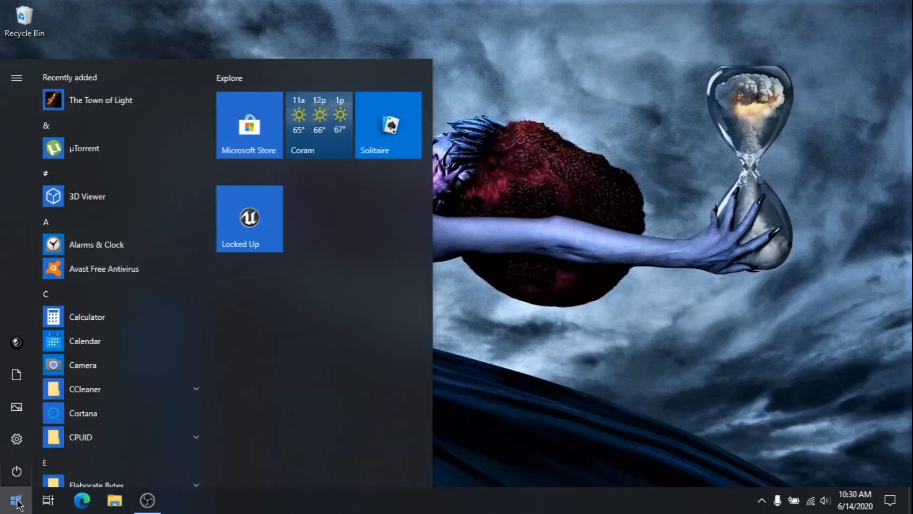
{"action": "left_click", "coordinate": [21, 435]}
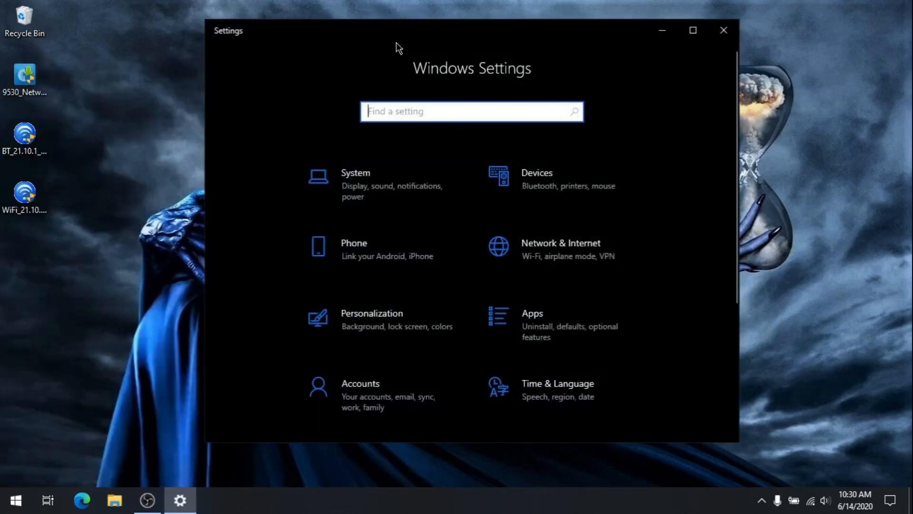
{"action": "scroll", "coordinate": [662, 177], "scroll_direction": "down", "scroll_amount": 4}
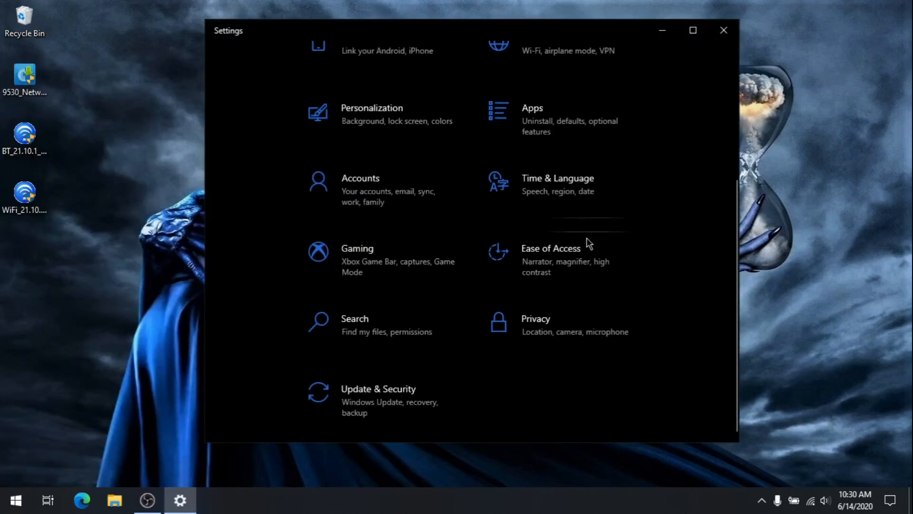
{"action": "left_click", "coordinate": [353, 328]}
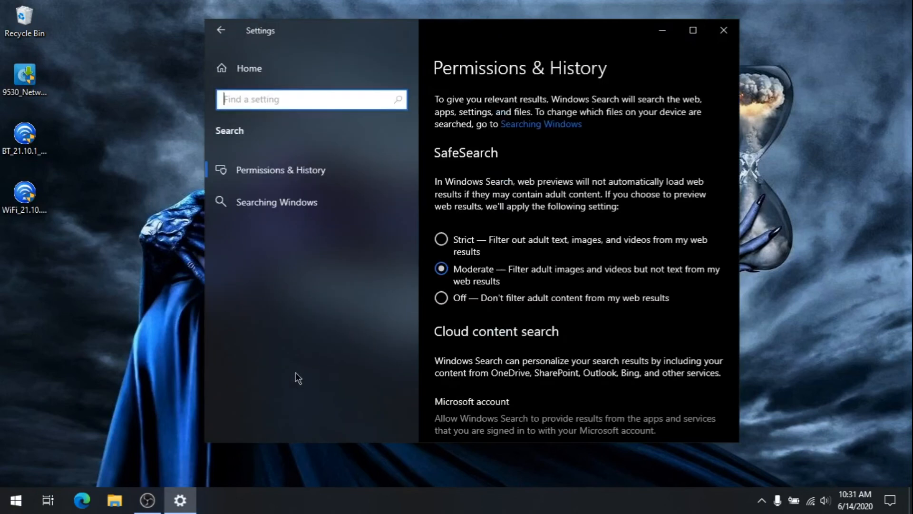
{"action": "left_click", "coordinate": [286, 203]}
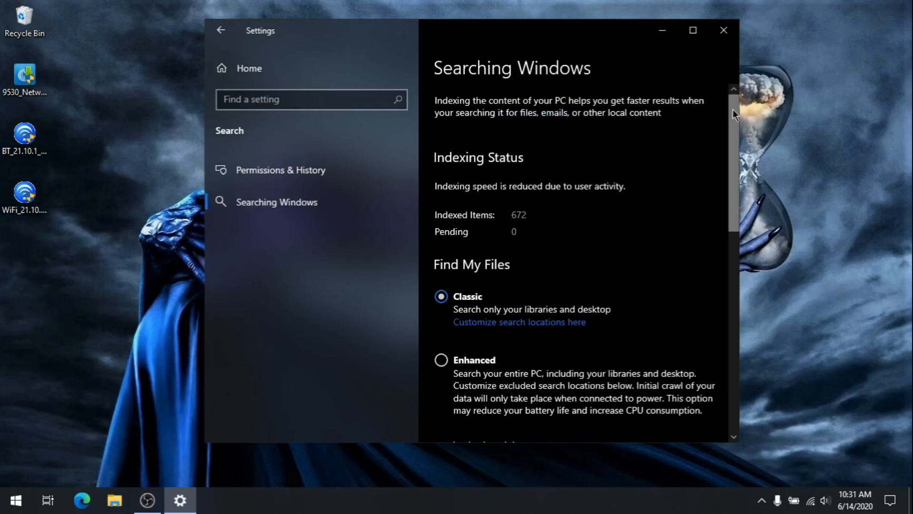
{"action": "left_click_drag", "start_coordinate": [732, 109], "coordinate": [737, 300]}
{"action": "left_click", "coordinate": [542, 339]}
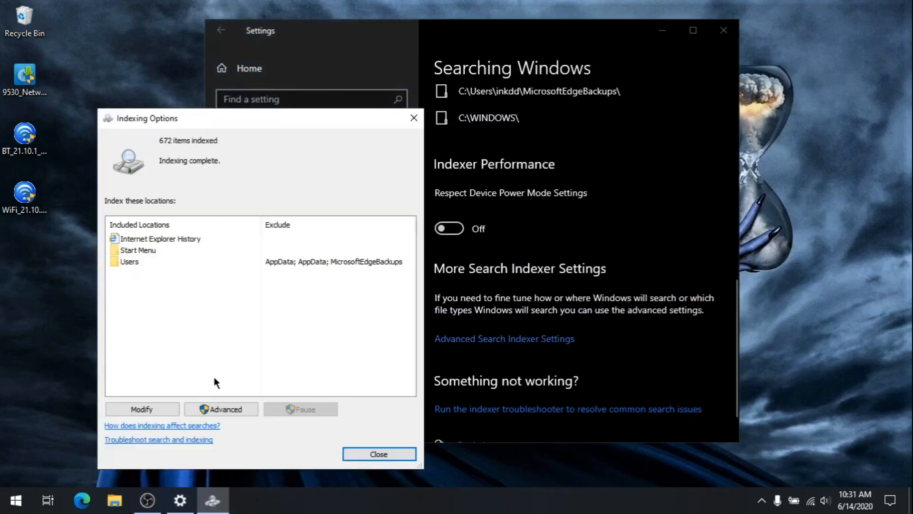
Step: Show all indexed locations, exclude the csc folder and Internet Explorer History from indexing, and close Indexing Options and Settings
{"action": "left_click", "coordinate": [142, 409]}
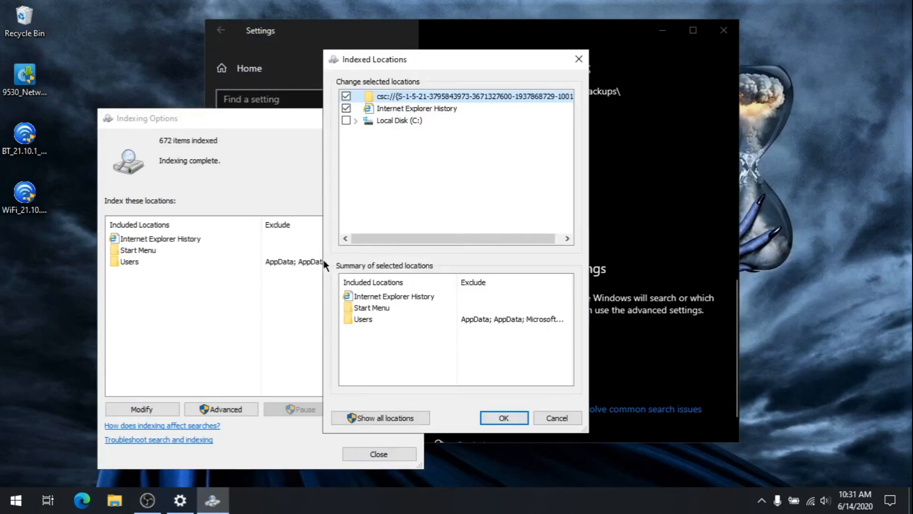
{"action": "left_click", "coordinate": [395, 417]}
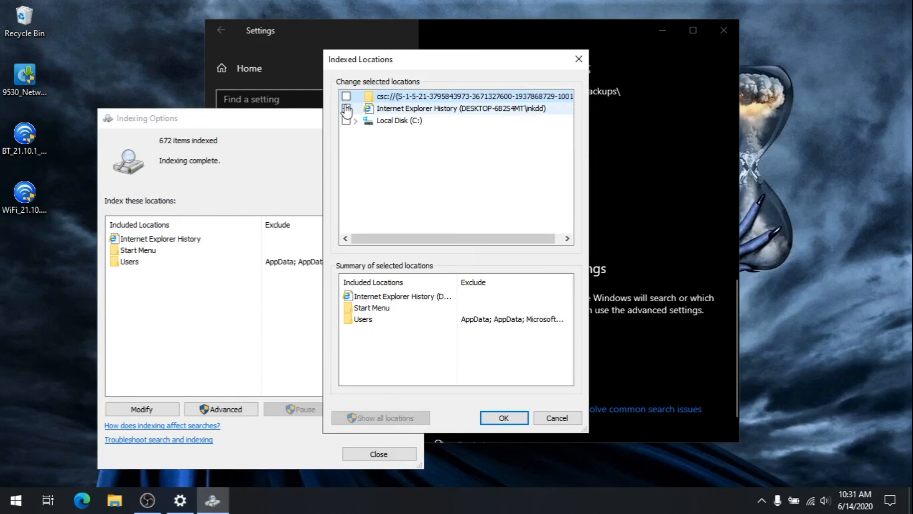
{"action": "left_click", "coordinate": [346, 109]}
{"action": "left_click", "coordinate": [504, 417]}
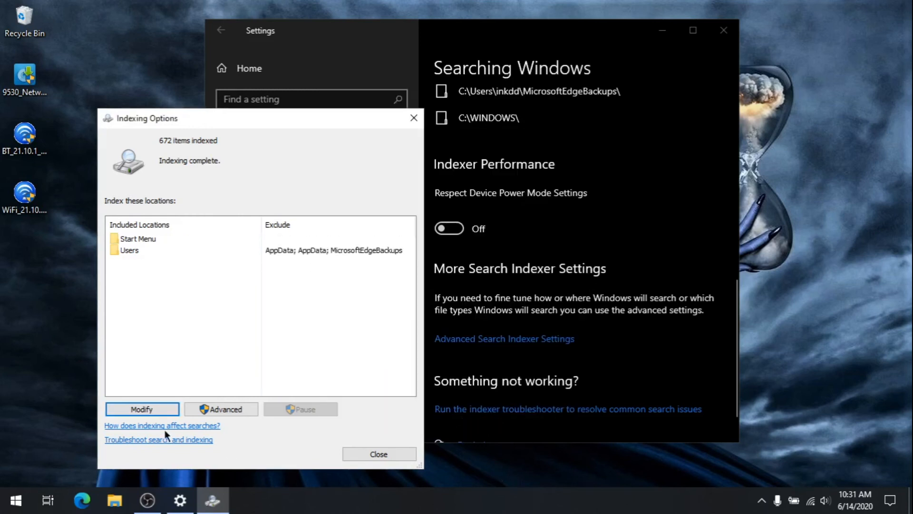
{"action": "left_click", "coordinate": [398, 456]}
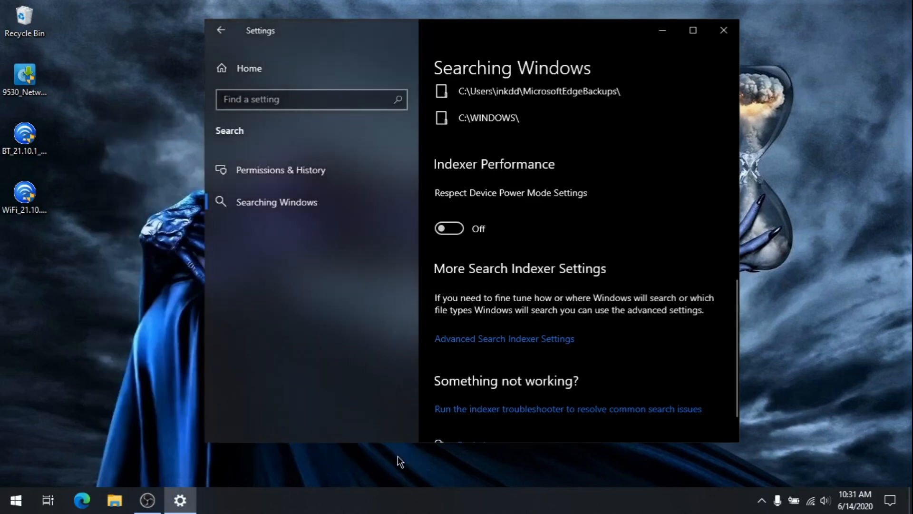
{"action": "left_click", "coordinate": [719, 29]}
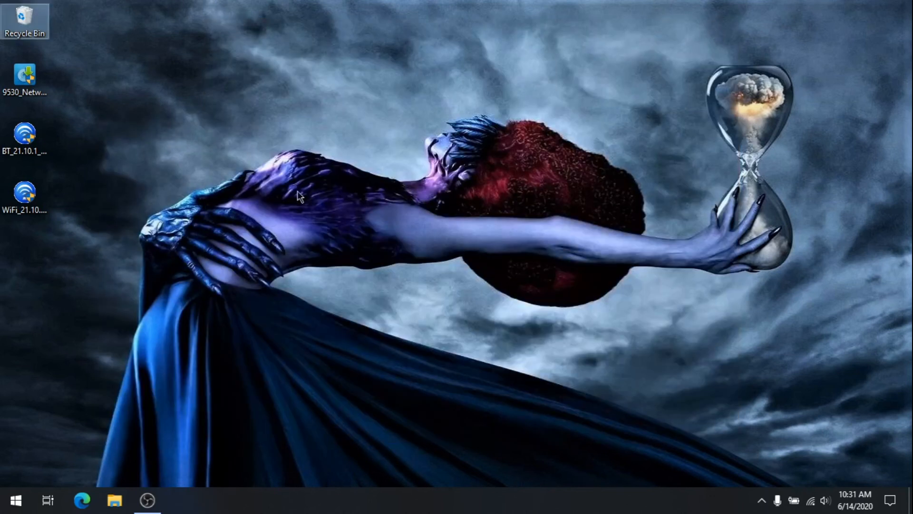